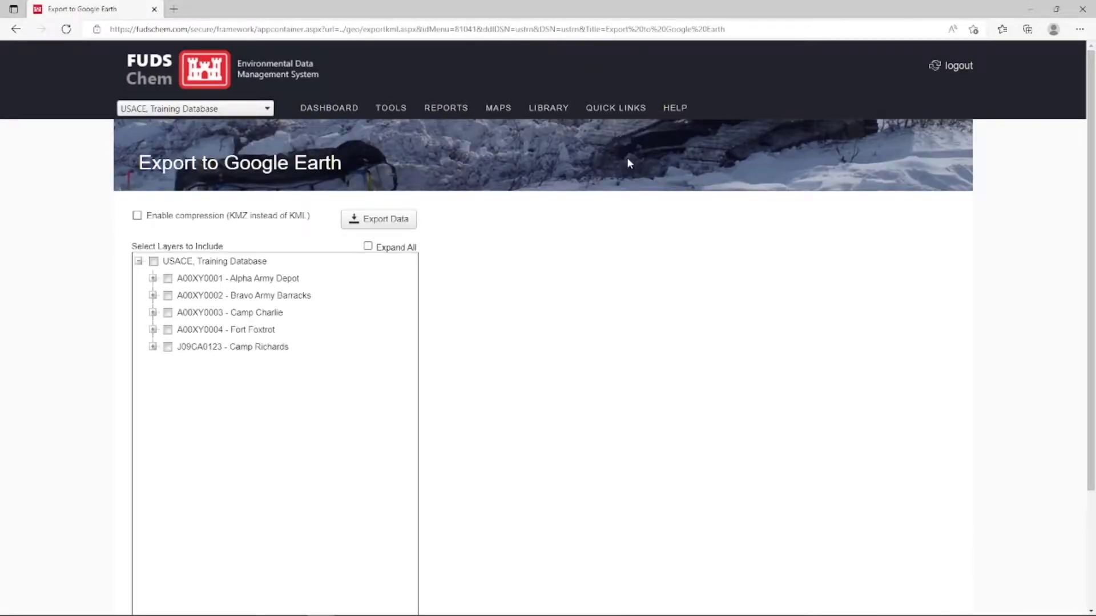
Export the Camp Richards Boundary and Plume 2021 layers as KML and open it in Google Earth.
click(152, 347)
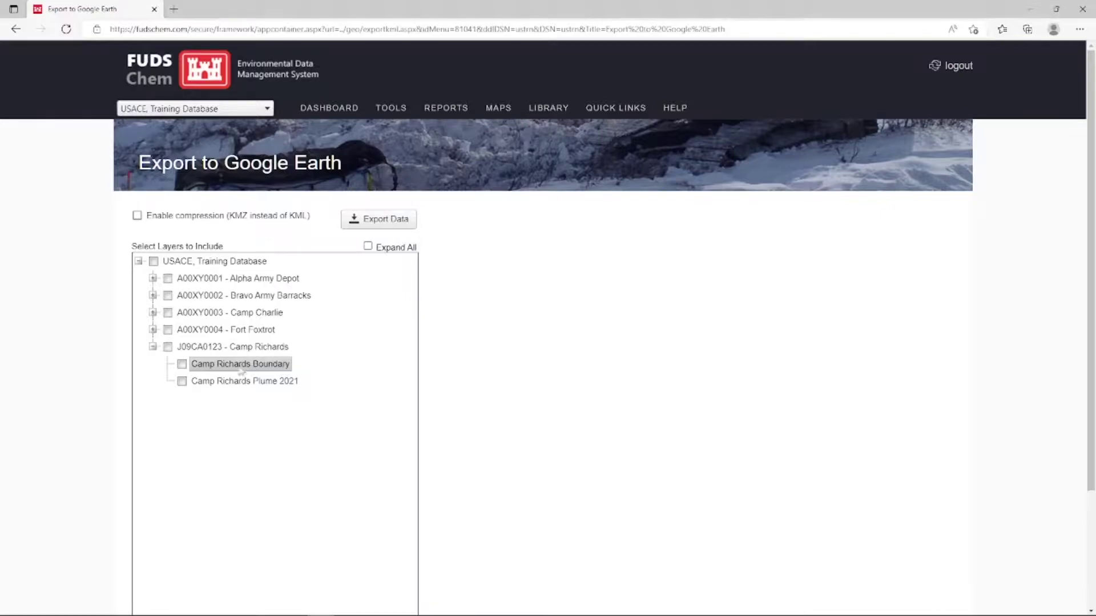
click(182, 364)
click(183, 382)
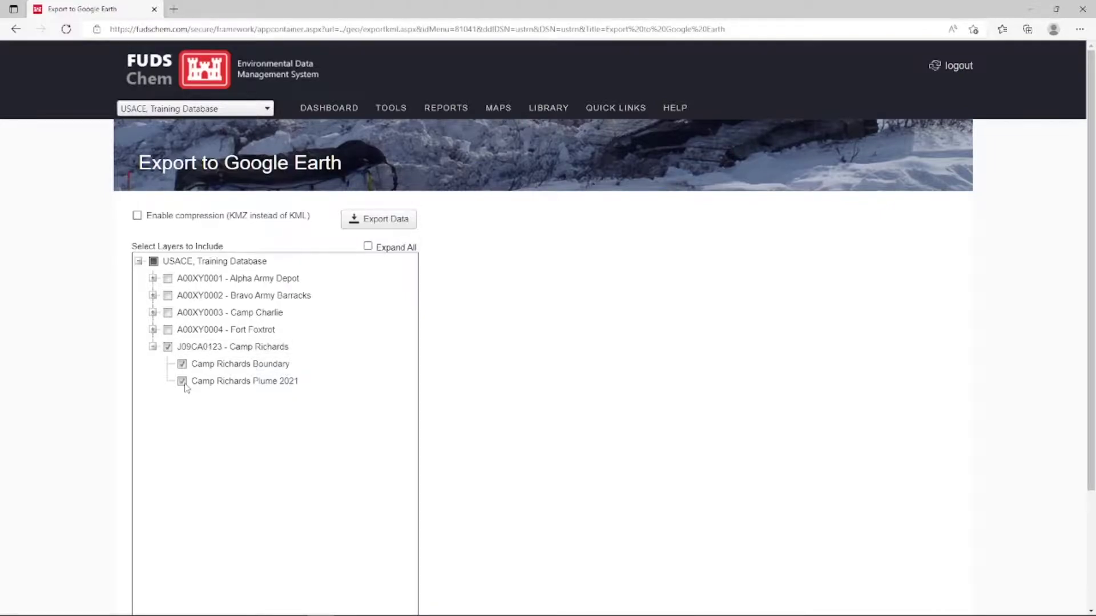
click(387, 222)
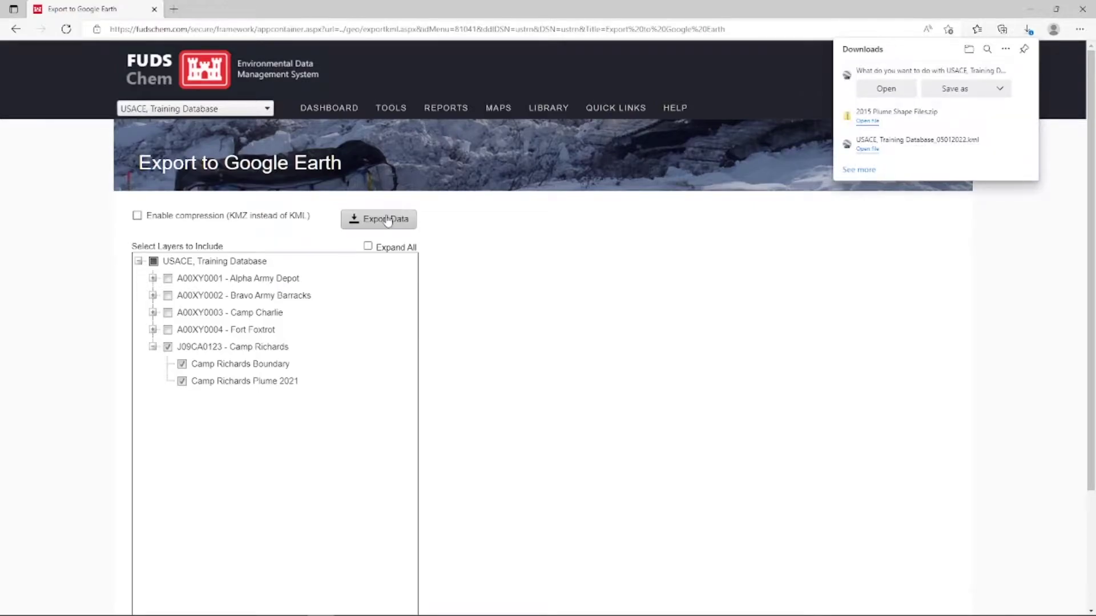
click(887, 90)
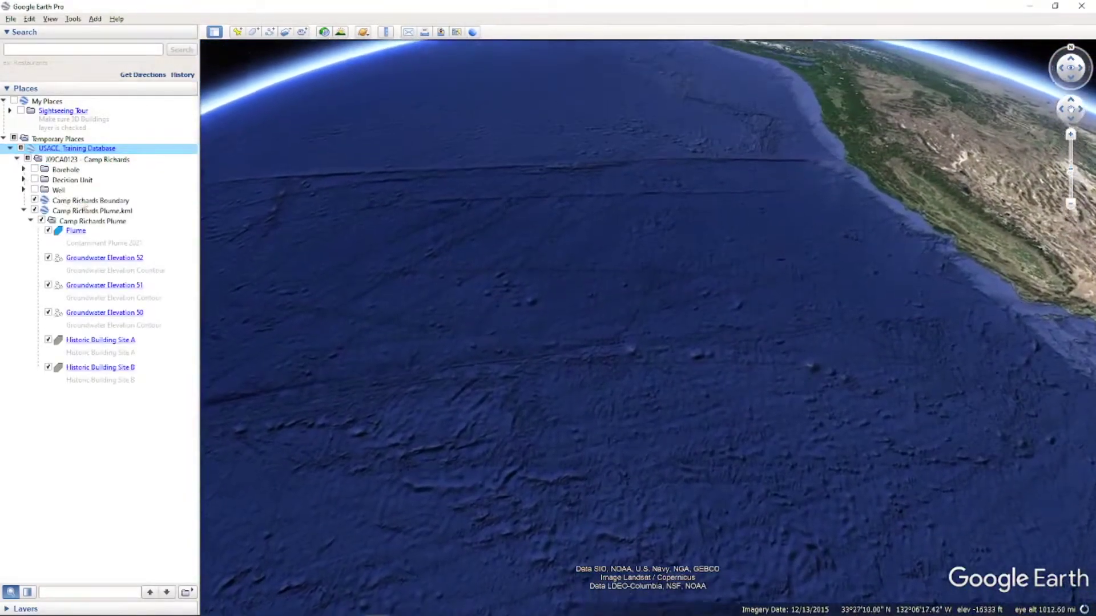
Inspect the Camp Richards Boundary, 2021 plume and Groundwater Elevation 51 contour details.
click(97, 202)
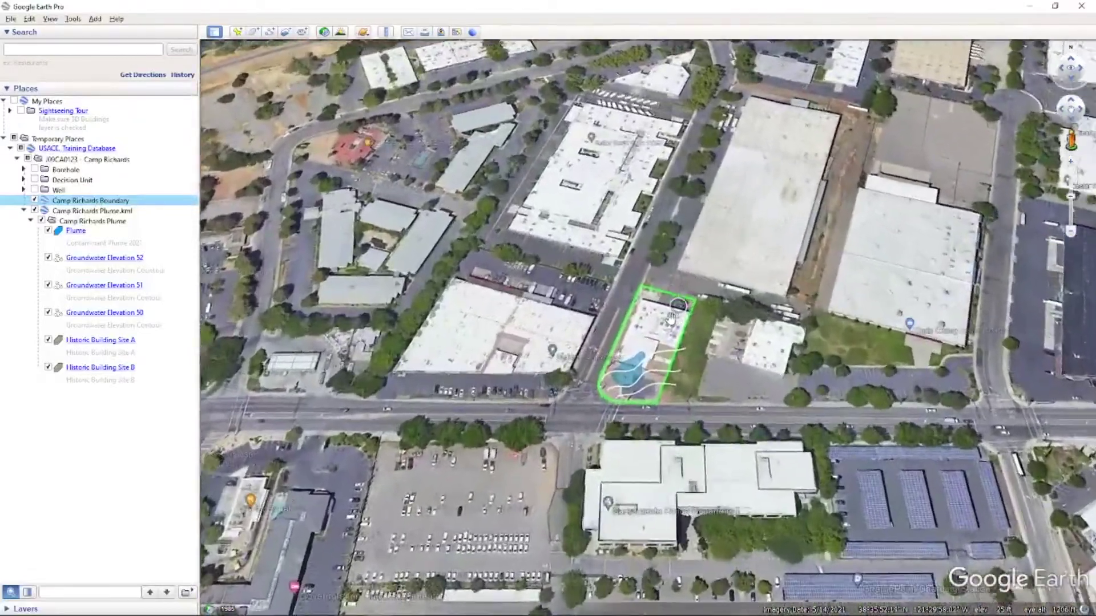
click(679, 298)
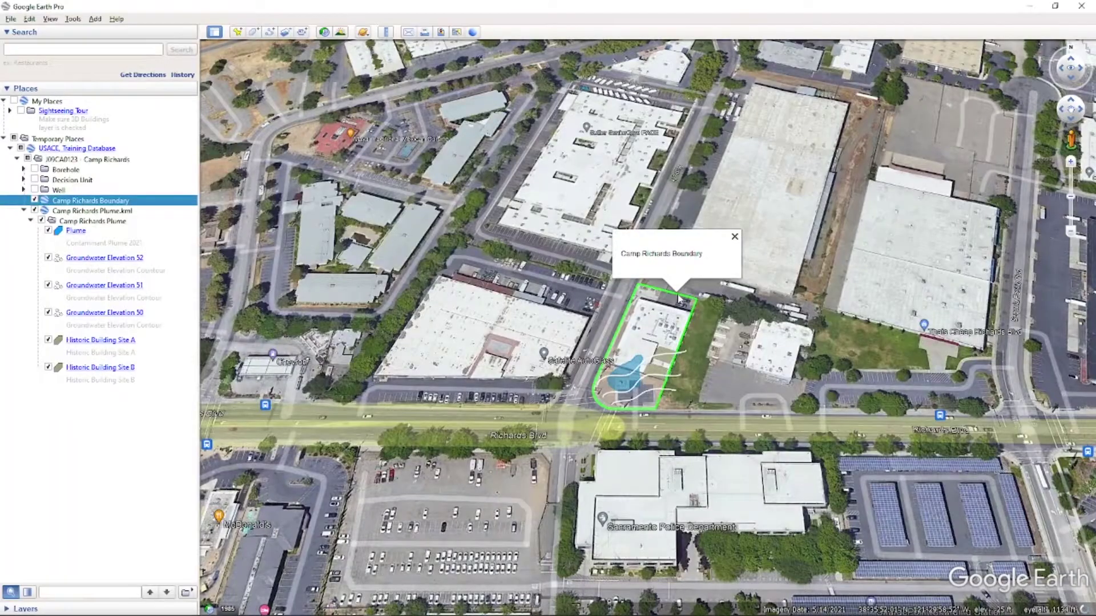
click(628, 374)
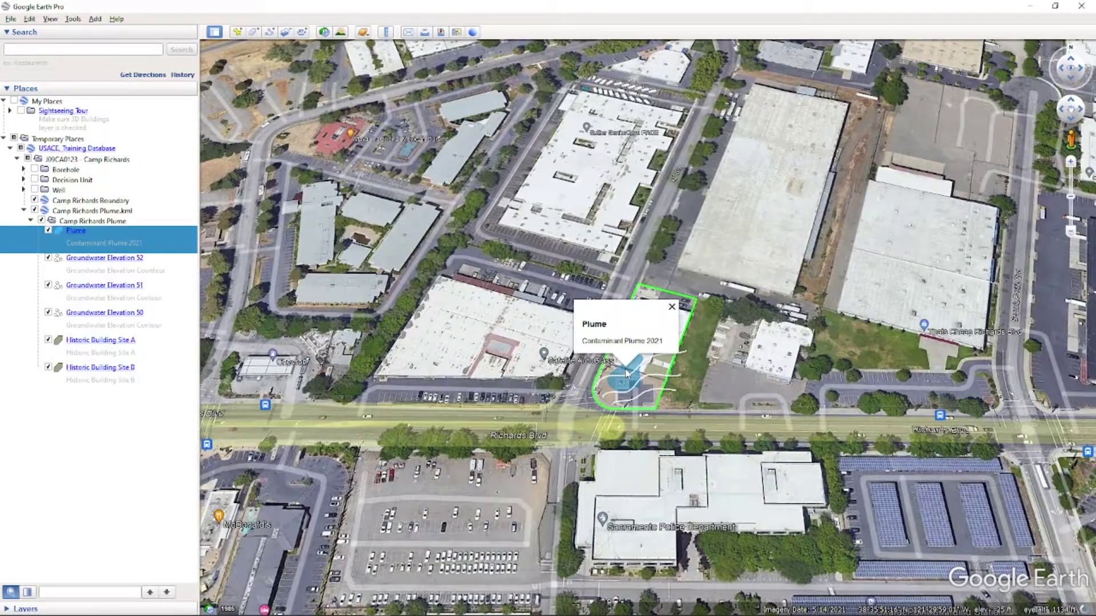
click(648, 377)
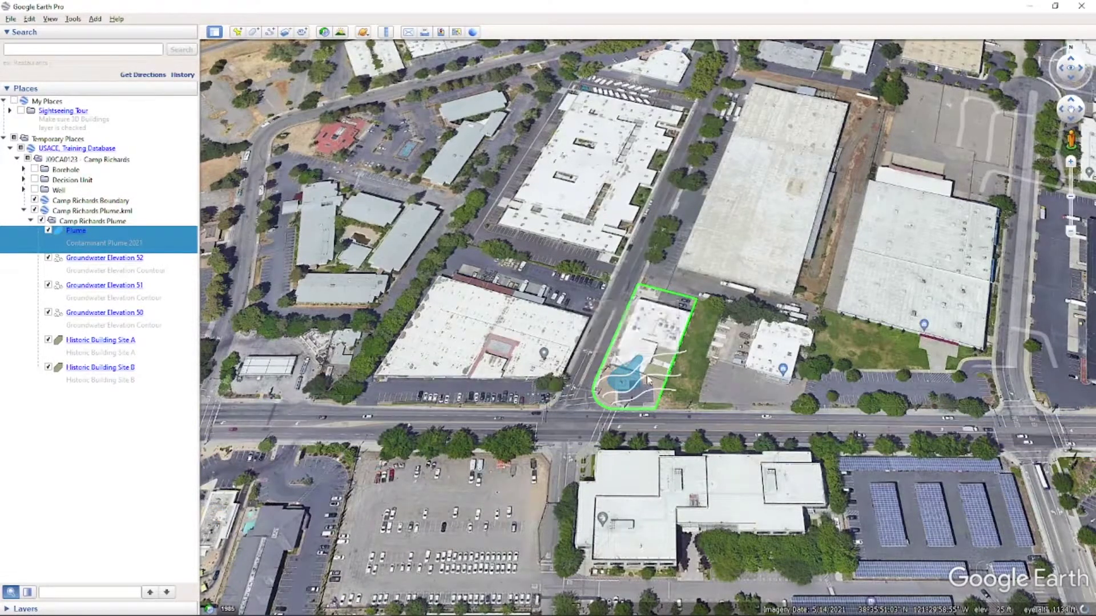
Check the Historic Building Site A details, then show the Well locations.
scroll(650, 377, up, 3)
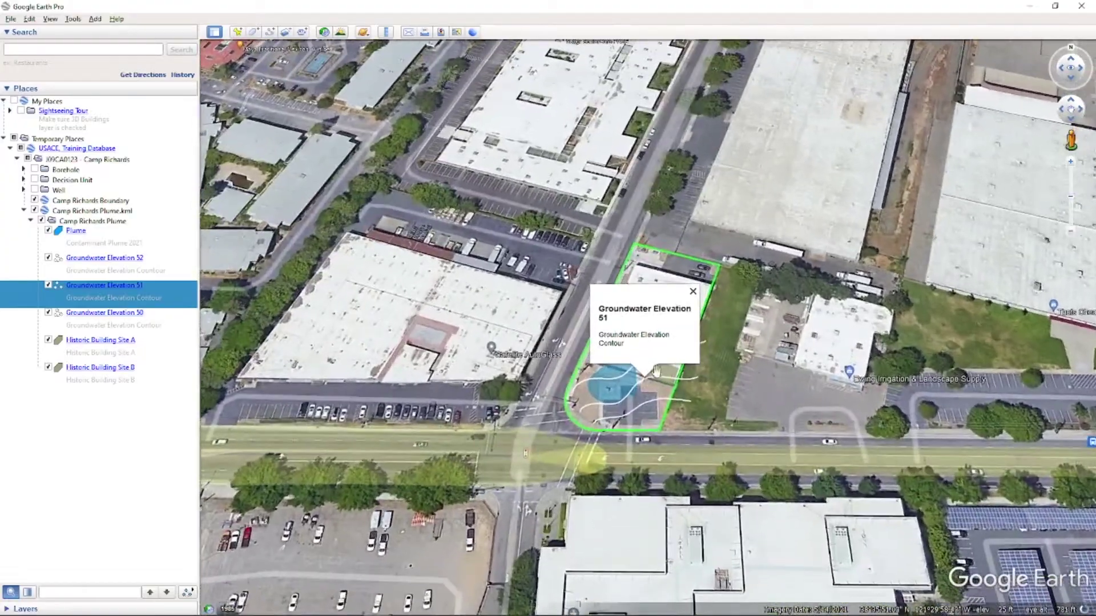
click(672, 375)
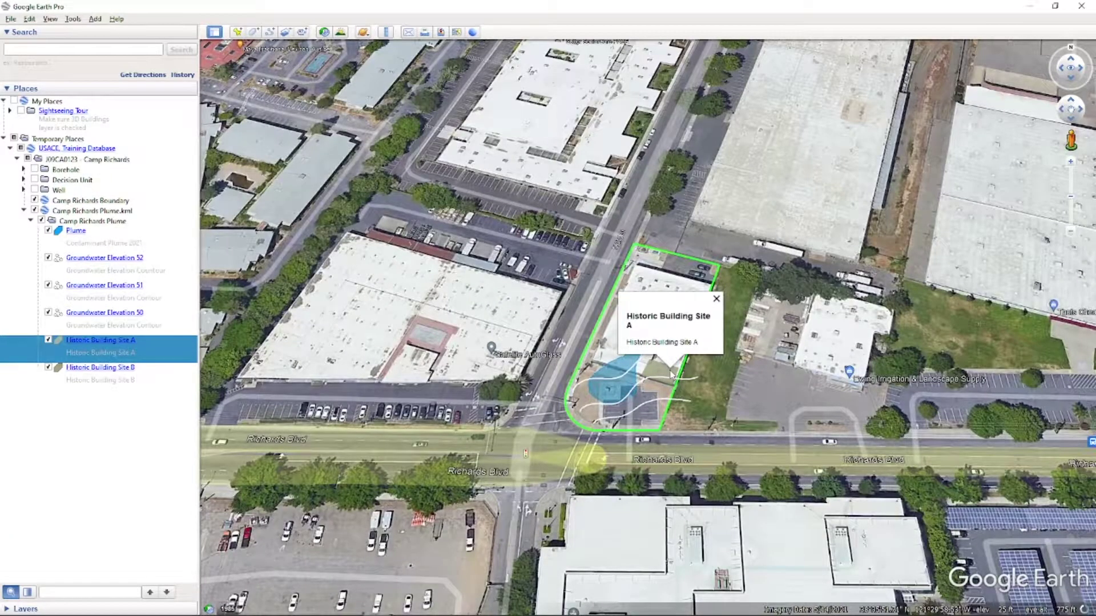
click(715, 299)
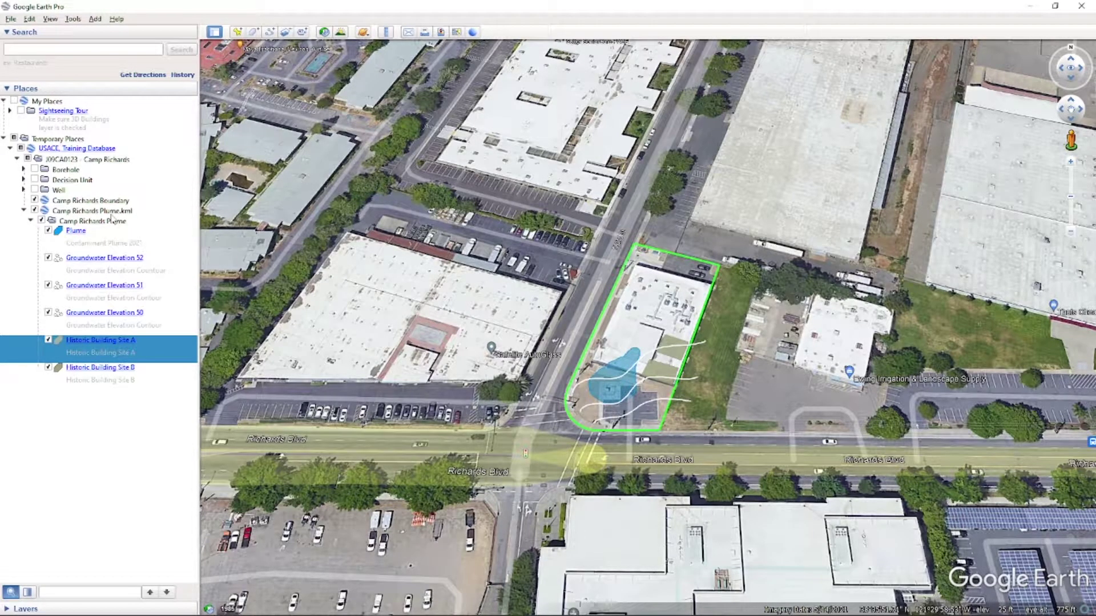
click(35, 190)
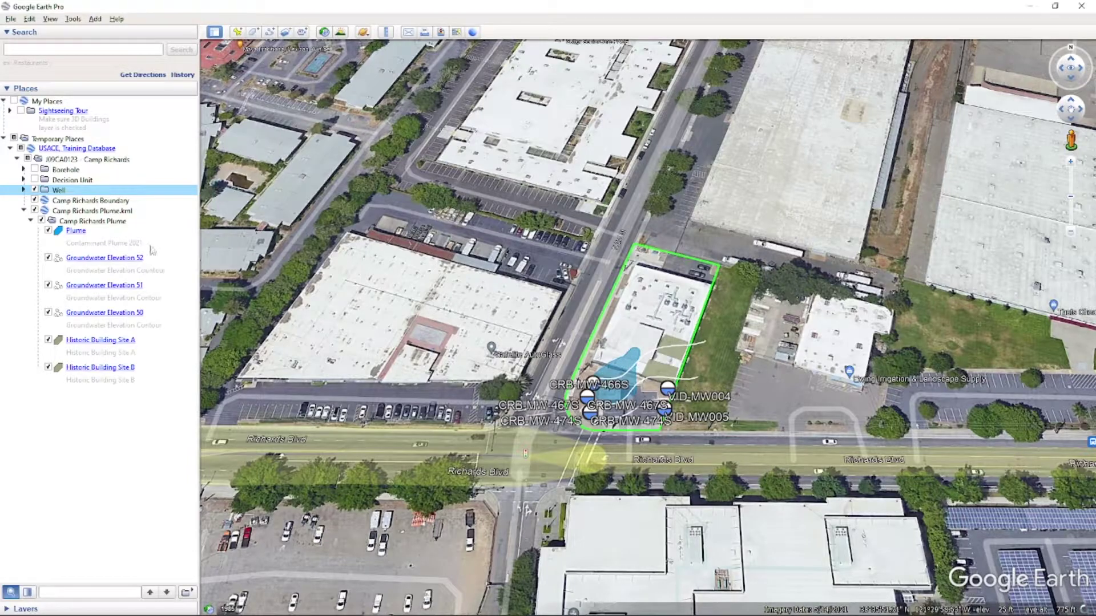
Hide the Well folder so the monitoring-well markers disappear.
click(34, 191)
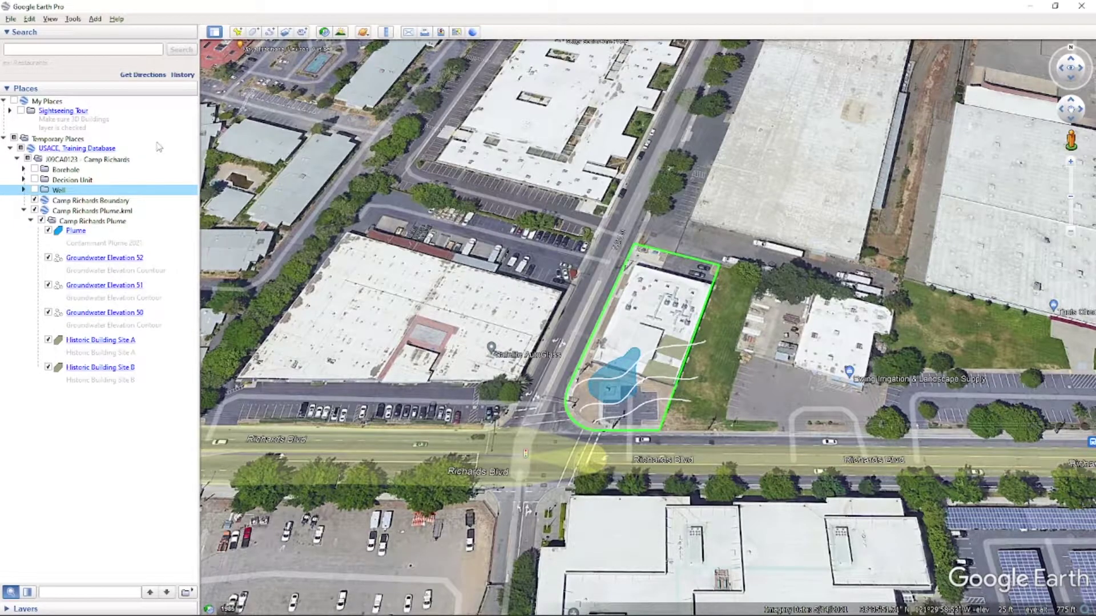
Import Plume_2015-polygon.shp, listing all file types, without applying a style template.
click(11, 20)
click(31, 127)
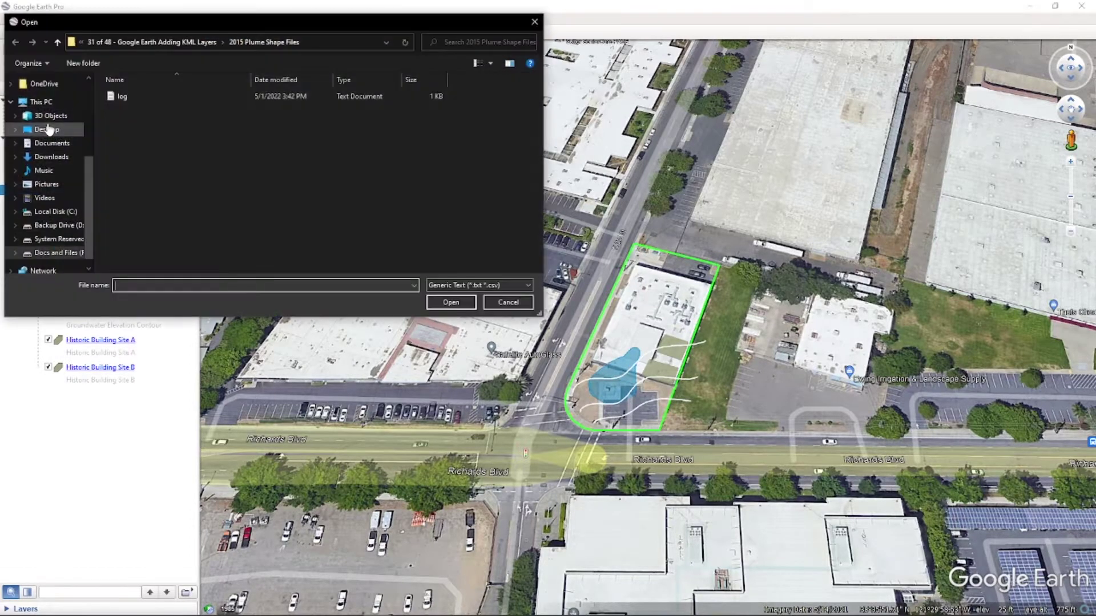
click(468, 284)
scroll(494, 428, down, 3)
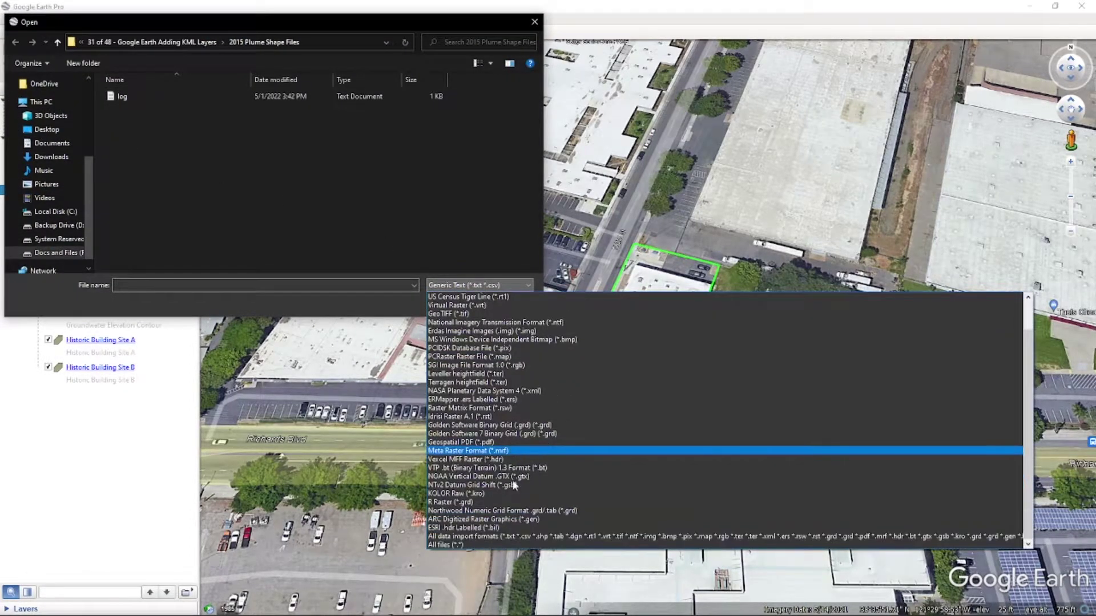
click(500, 545)
click(182, 144)
click(459, 304)
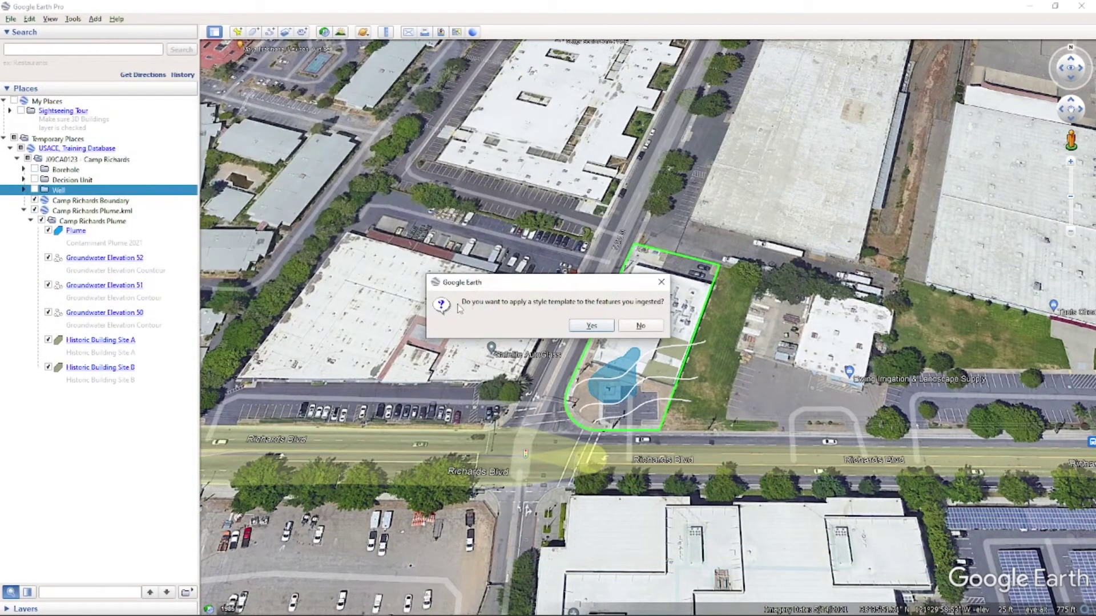
click(642, 327)
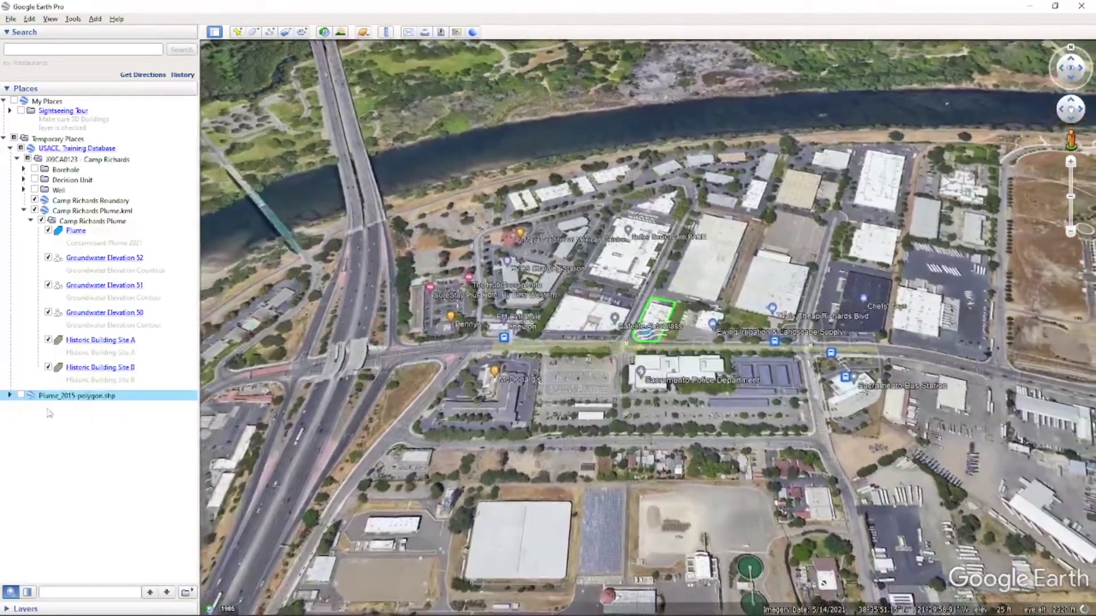
Show the imported Plume_2015 polygon, zoom in and confirm its balloon reads Plume 2015.
click(21, 396)
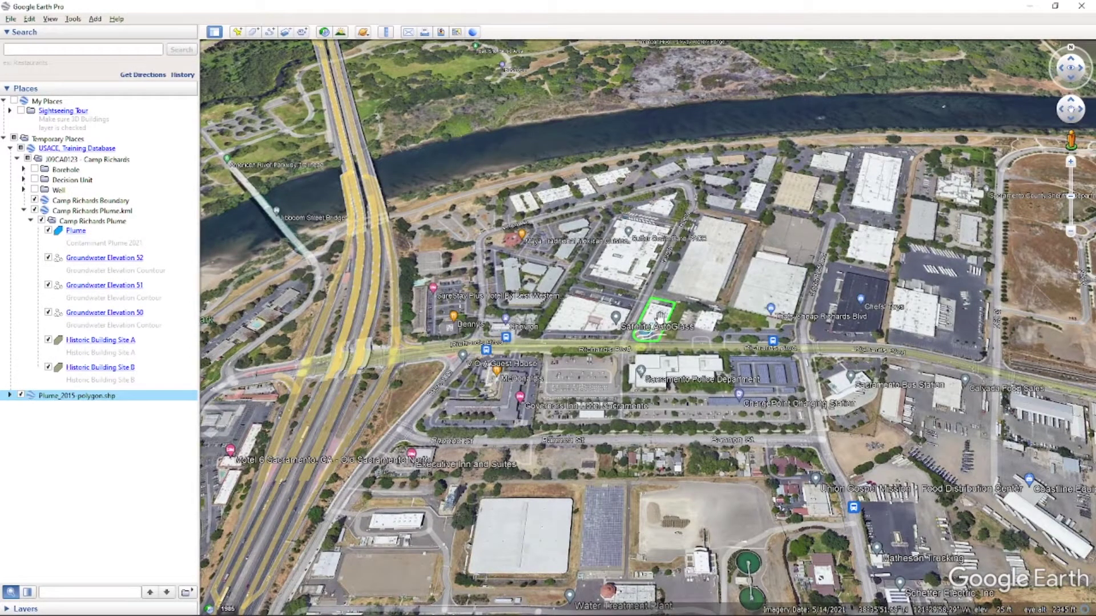
scroll(653, 324, up, 2)
scroll(654, 325, up, 5)
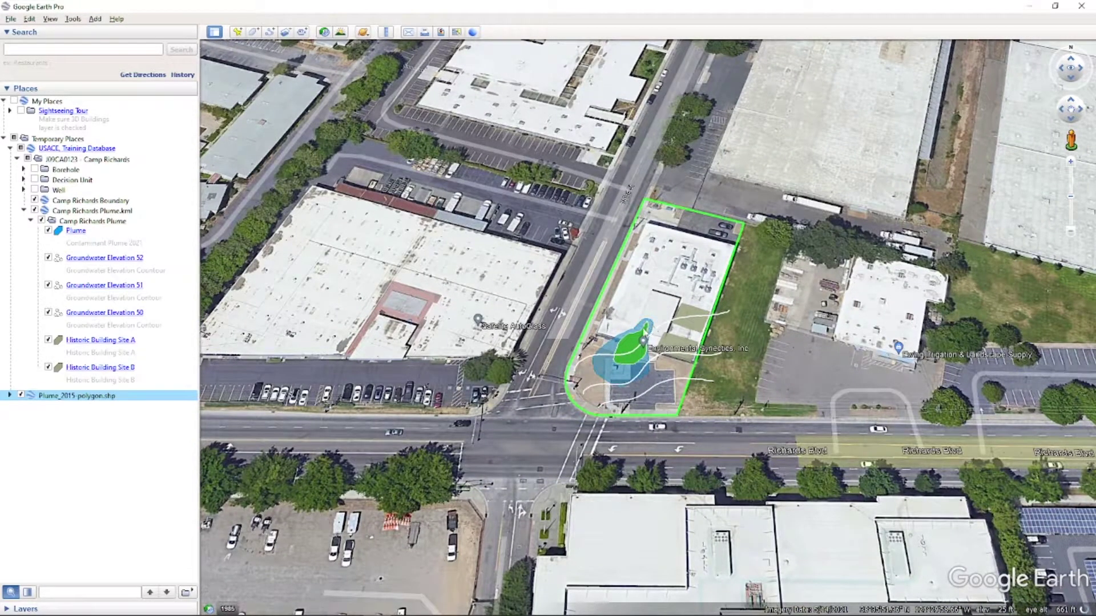
click(631, 345)
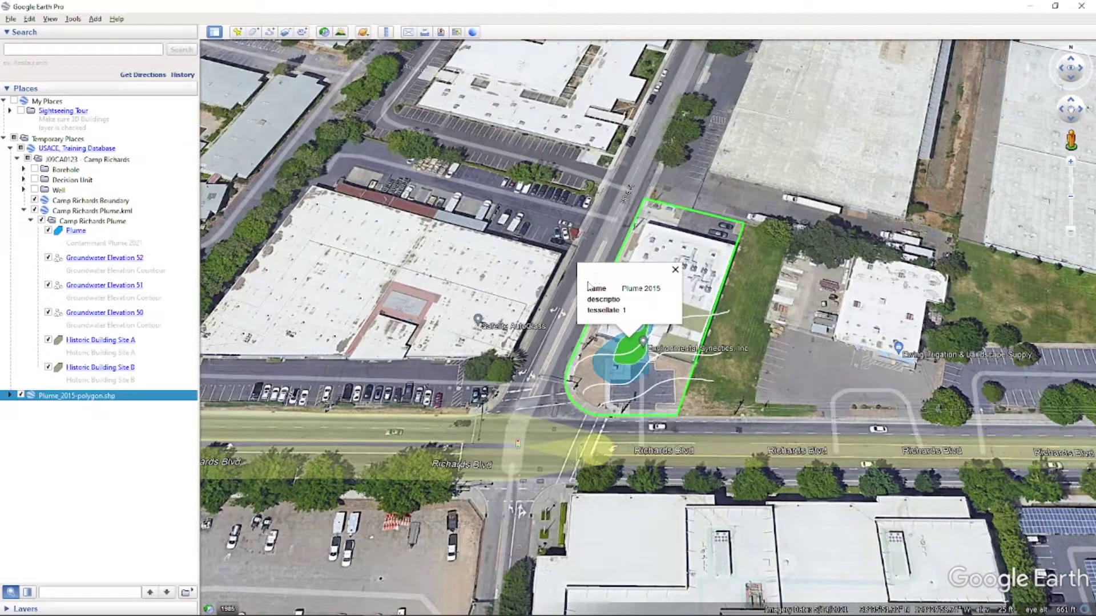
click(676, 269)
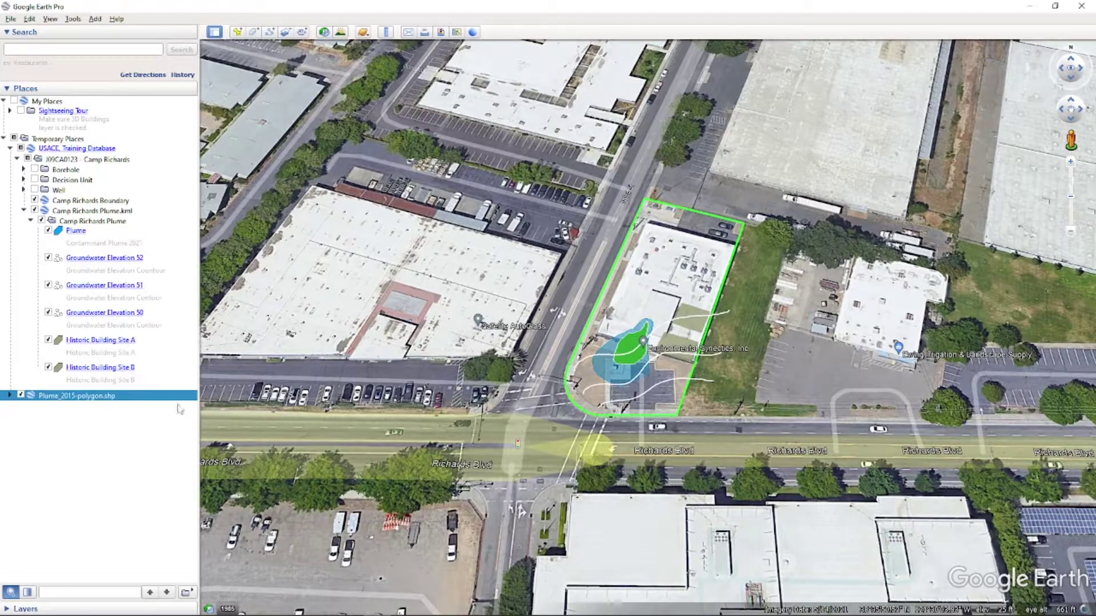
right_click(103, 400)
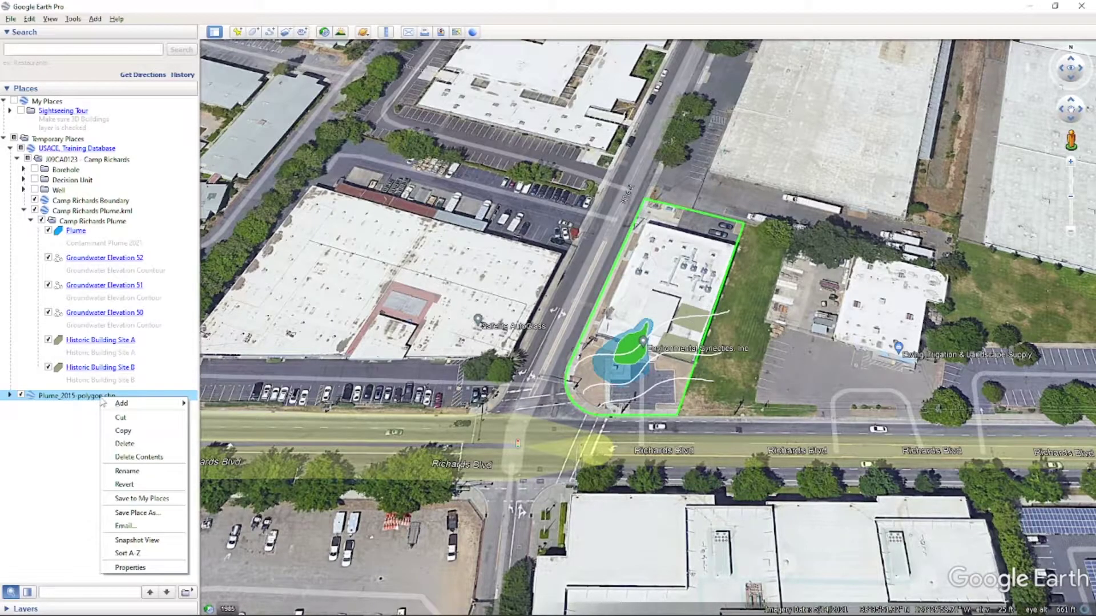
Rename the folder 'Contaminant Plume 2015' with description 'Contaminant Plume from 2015'.
click(130, 568)
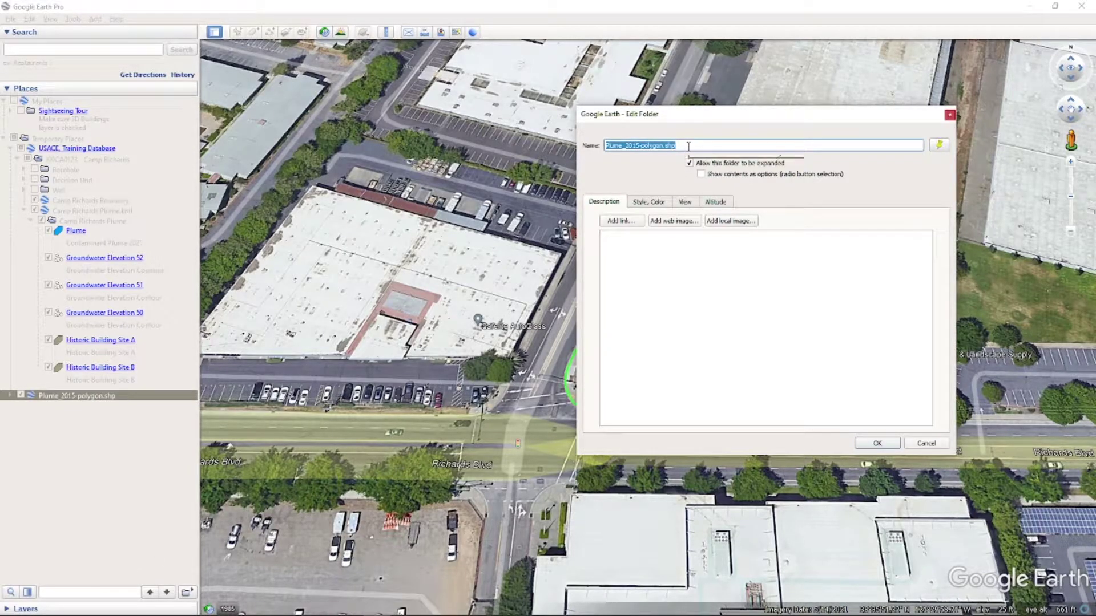
text(Co)
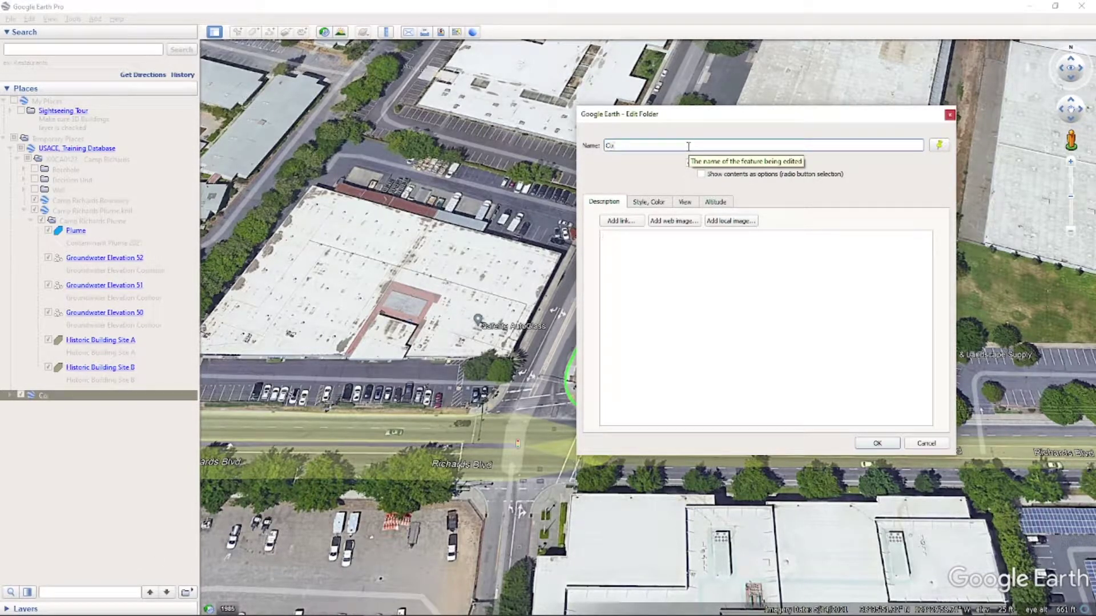
text(ntaminant Plume 2015)
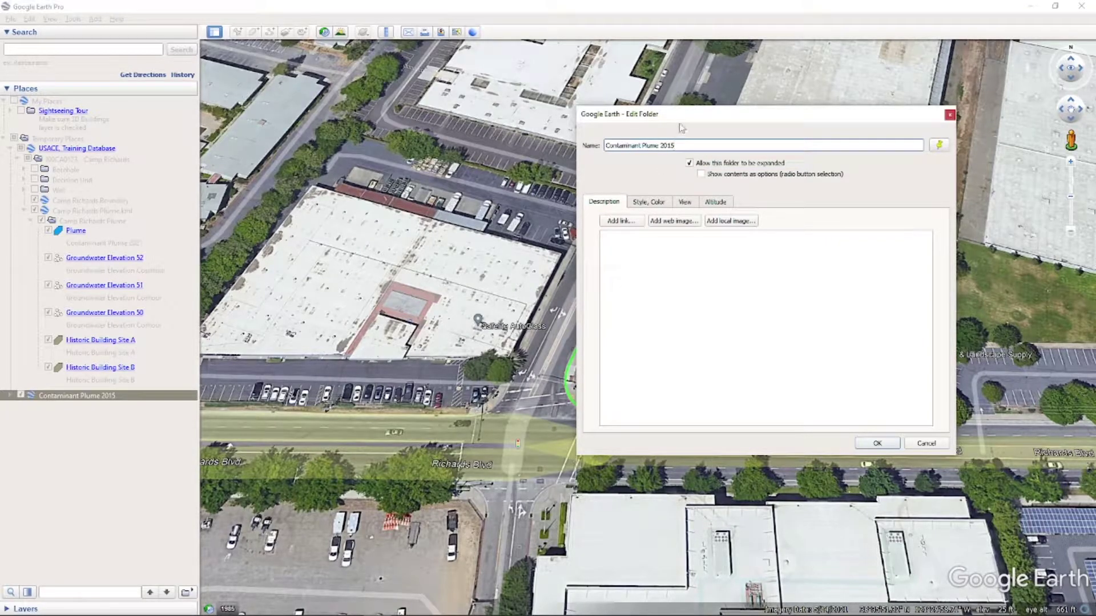
drag(682, 119, 791, 144)
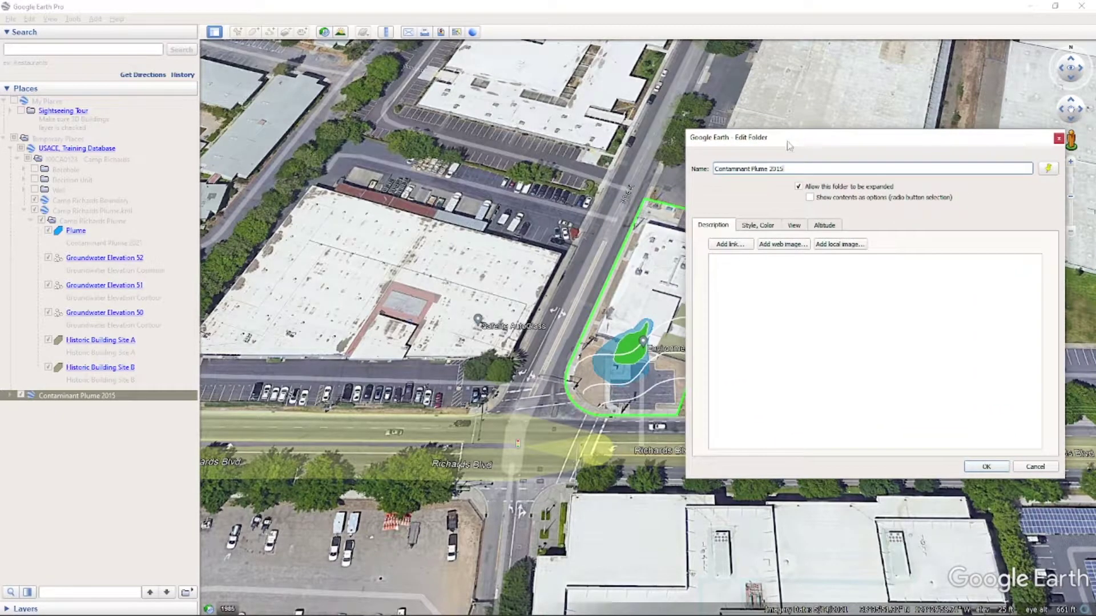
click(739, 267)
text(Contamin)
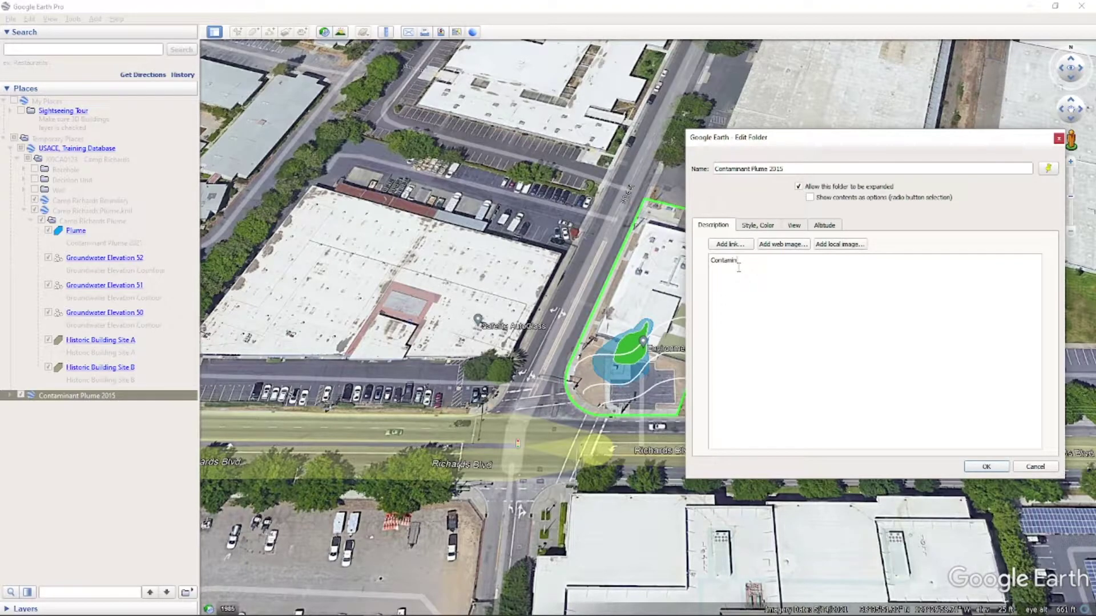
text(ant PC)
key(BackSpace)
key(BackSpace)
text(lume from 201)
click(755, 226)
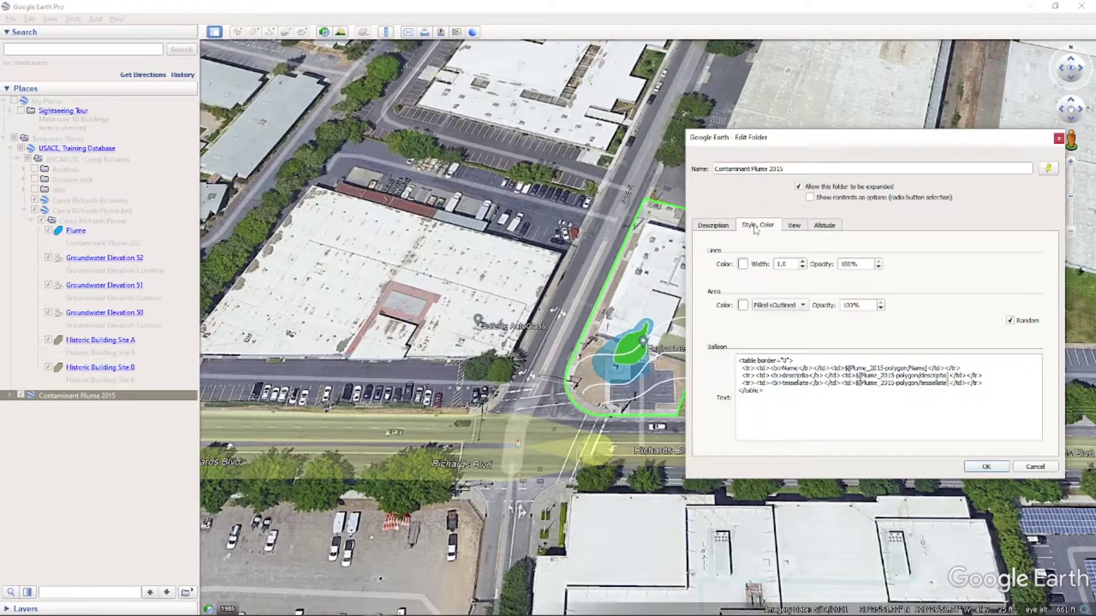
Color the plume's lines and area cyan, set area opacity to 50%, and apply.
click(743, 265)
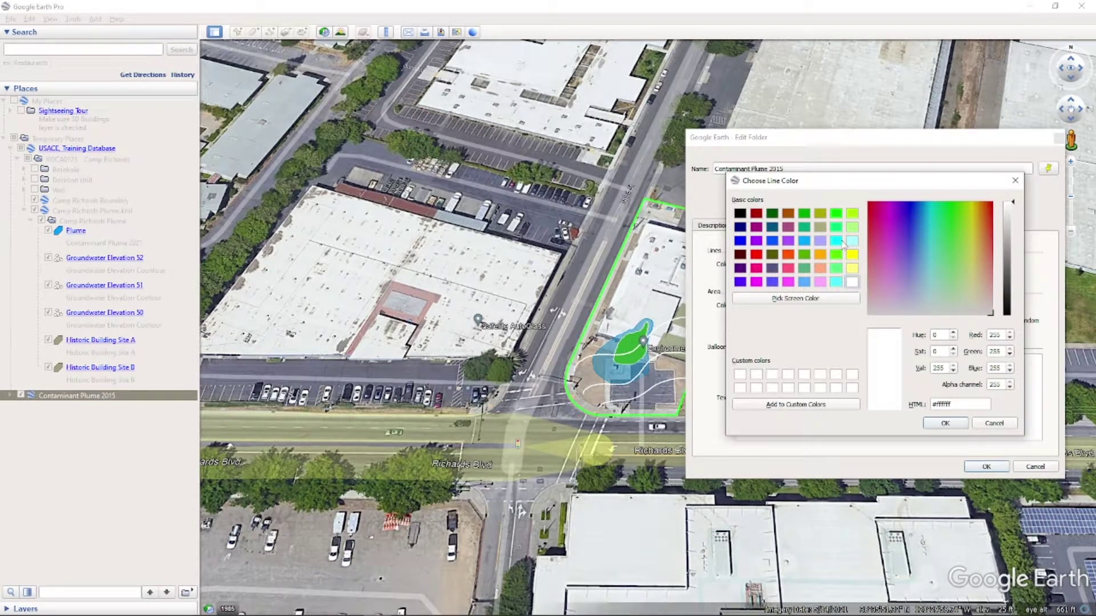
click(836, 240)
click(945, 423)
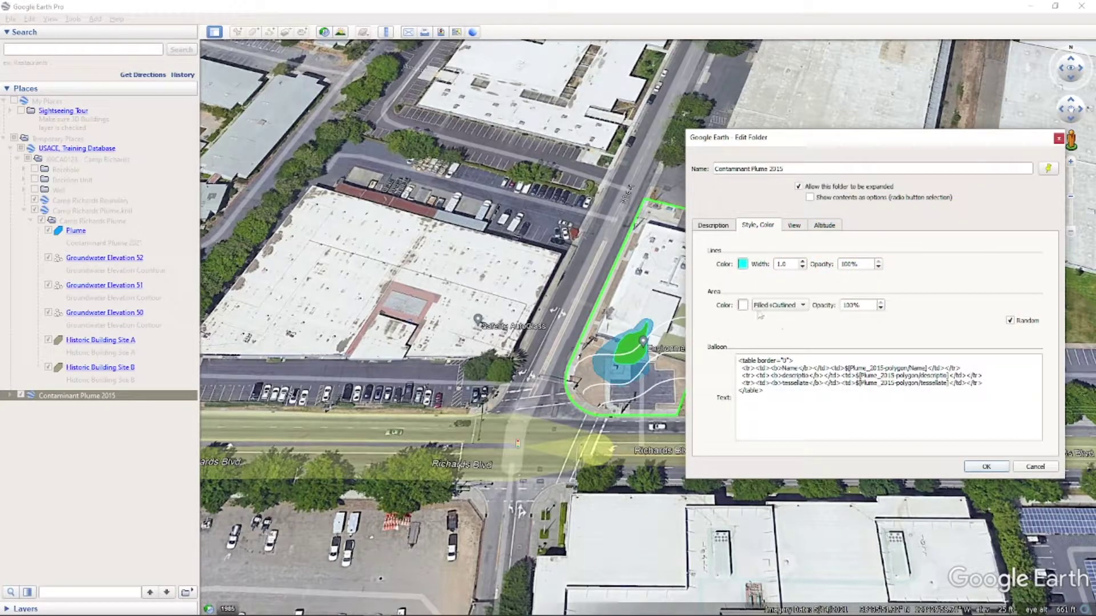
click(743, 308)
click(836, 241)
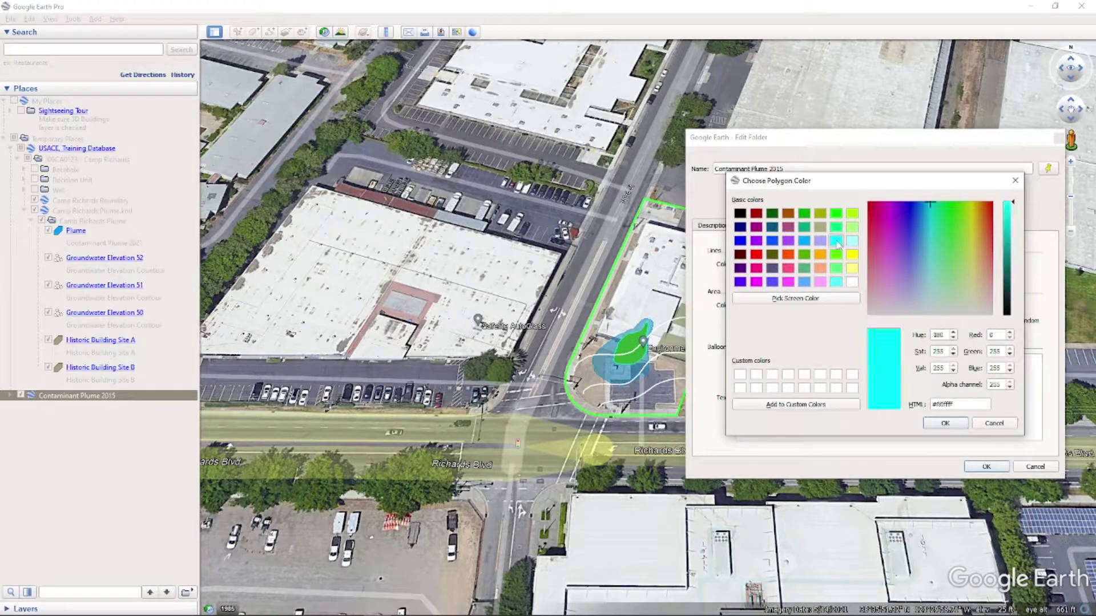
click(944, 422)
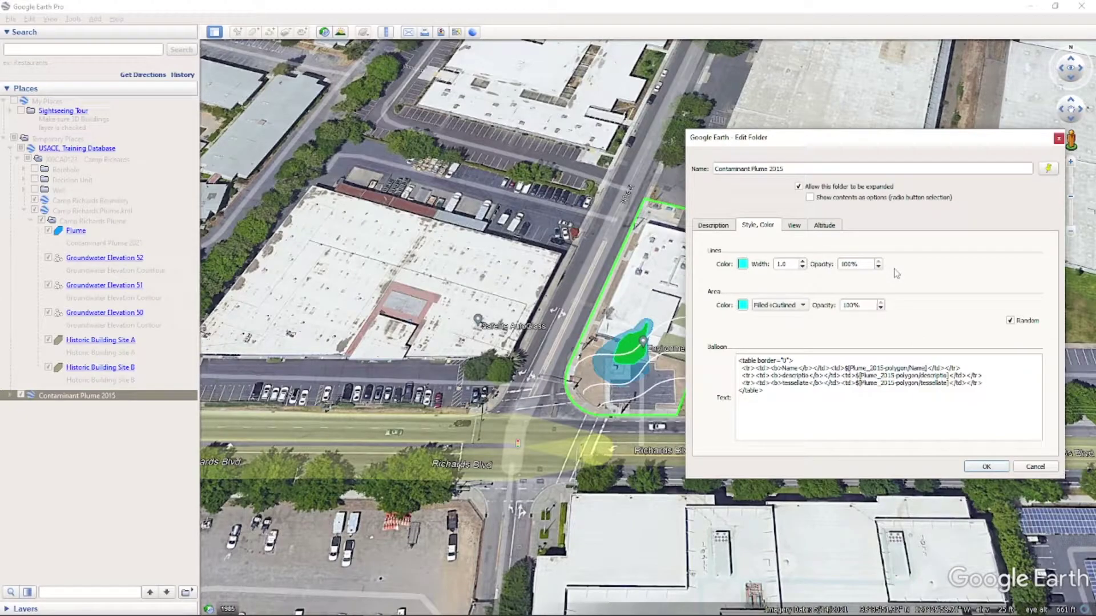
click(851, 306)
text(50)
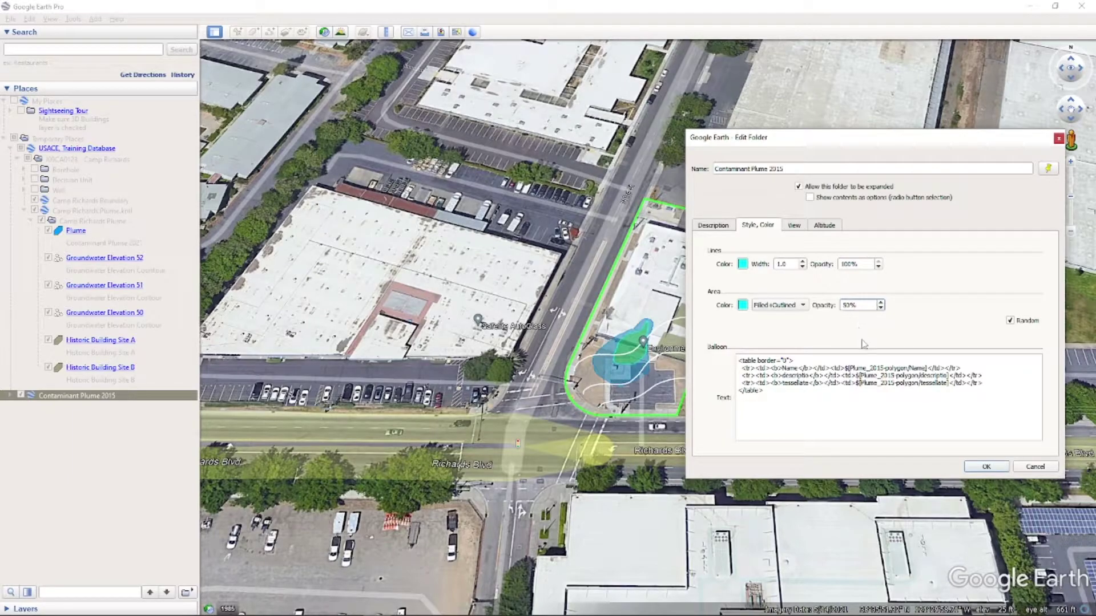
click(988, 467)
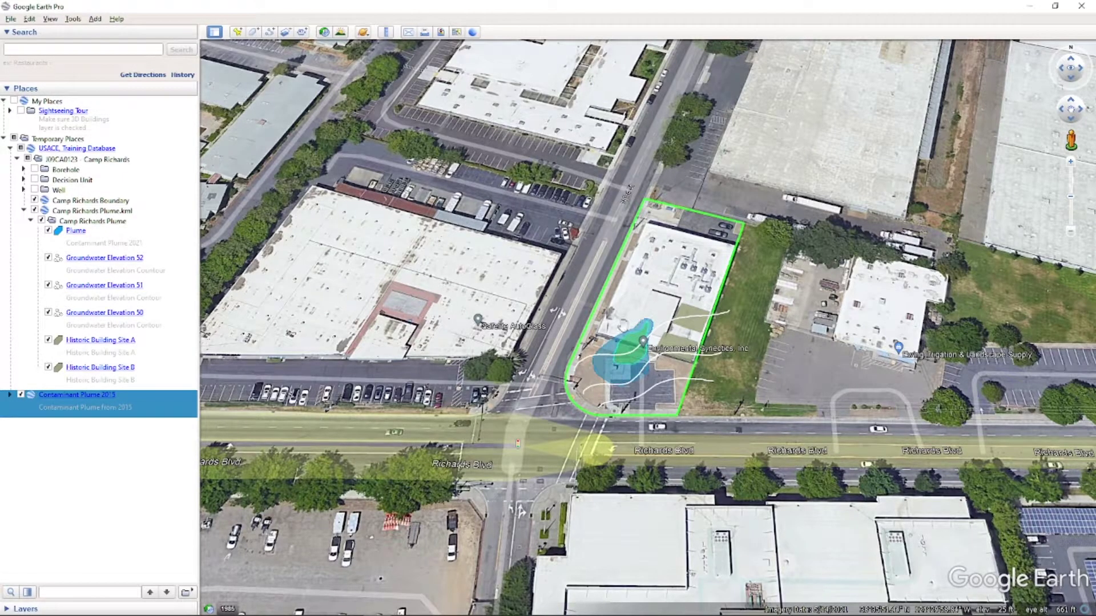
Save the Contaminant Plume 2015 folder, browsing to the 2015 Plume Shape Files folder.
click(20, 394)
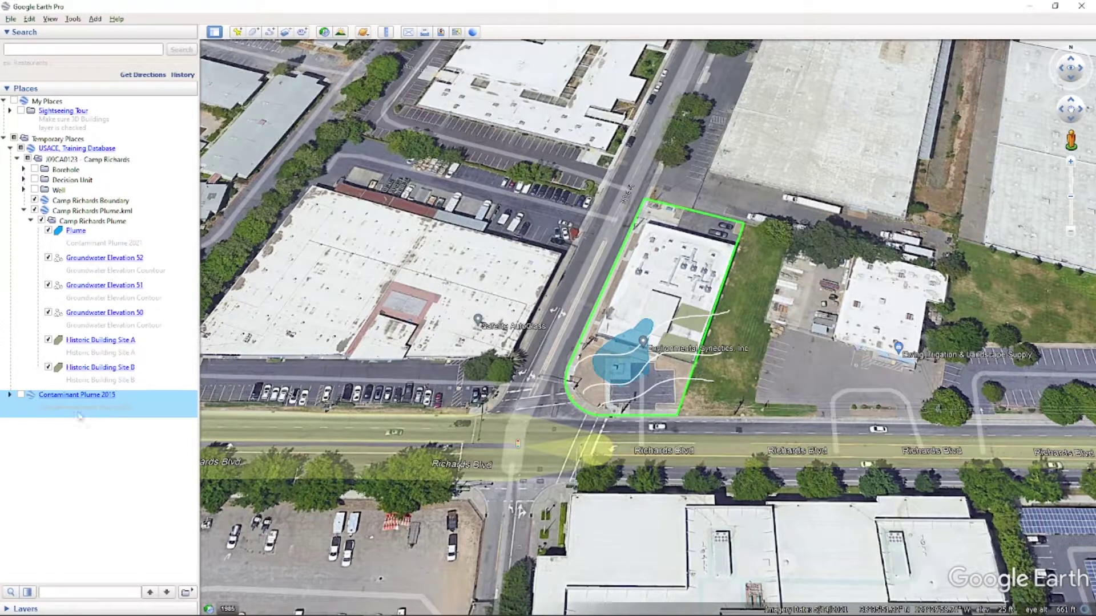
click(21, 395)
right_click(47, 396)
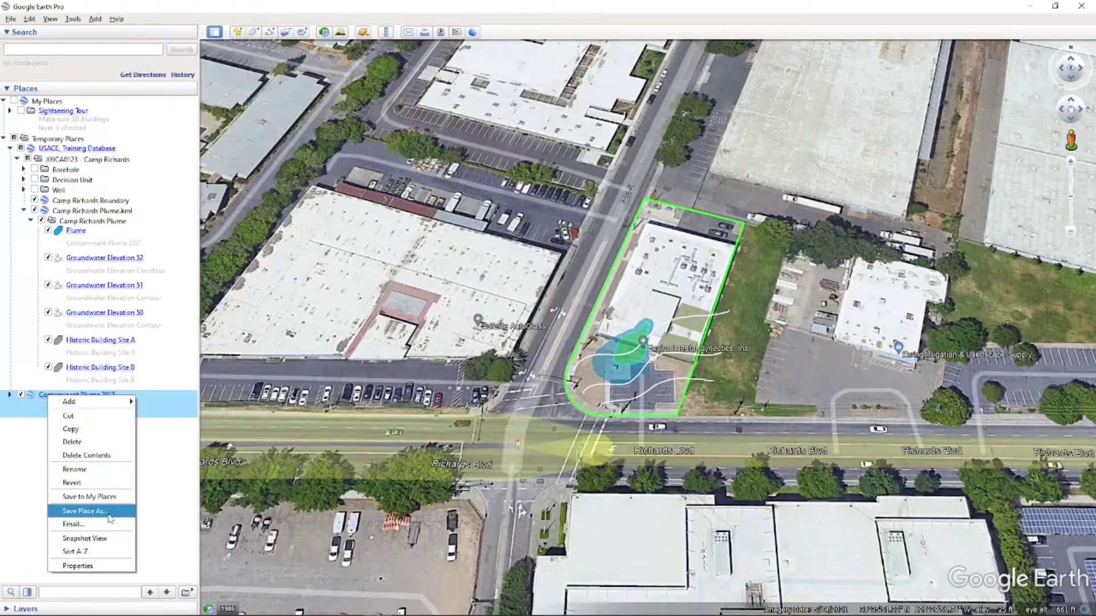
click(86, 511)
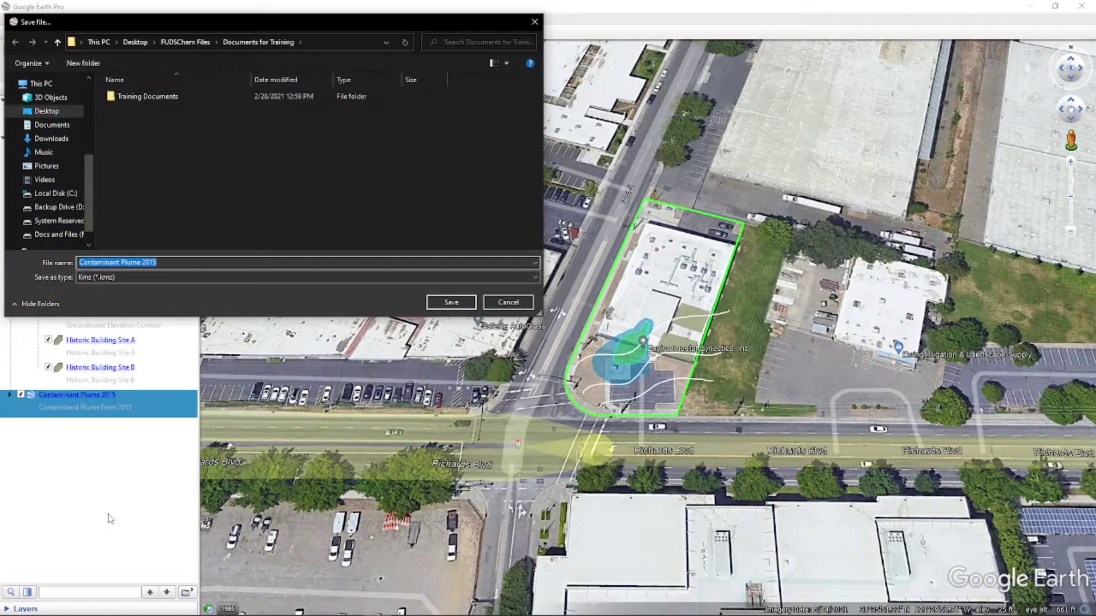
click(338, 43)
text(F:\synectics videos\AA - Fiscal Year 2021-2022 Videos\31 of 48 - Google Earth Adding KML Layers\2015 Plume Shape Files)
key(Return)
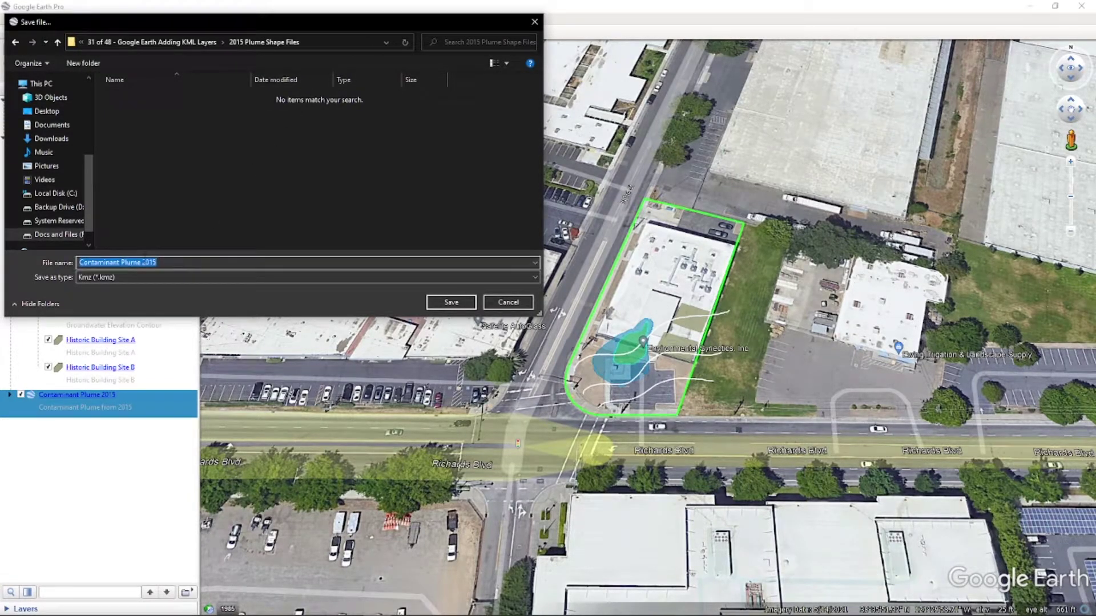
Name the file '2015 Plume', save it as KML, and close Google Earth Pro.
text(2015 Plume)
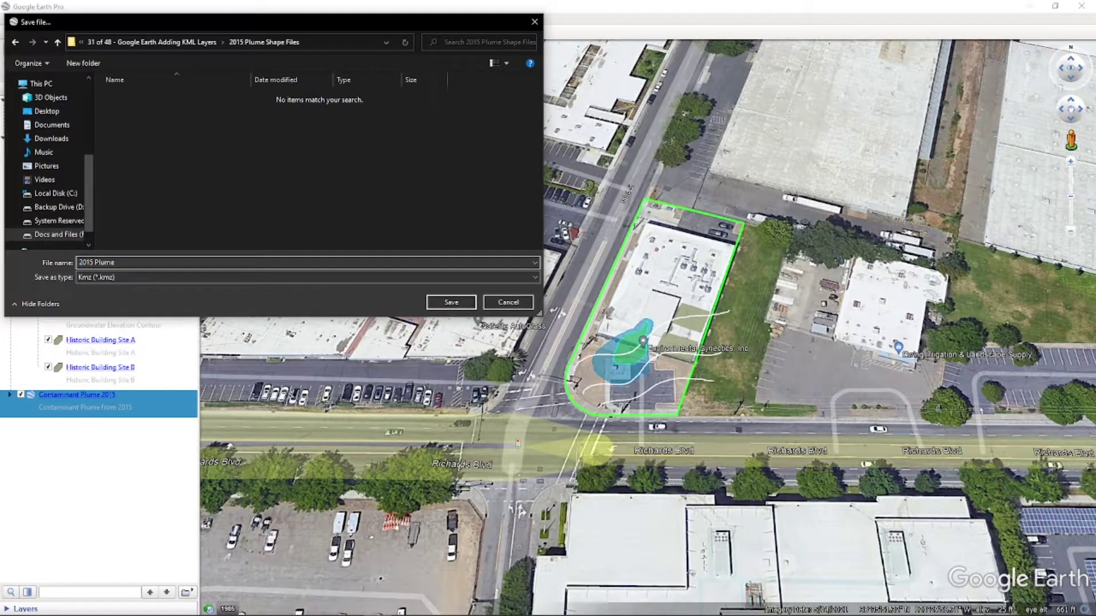
click(135, 277)
click(130, 295)
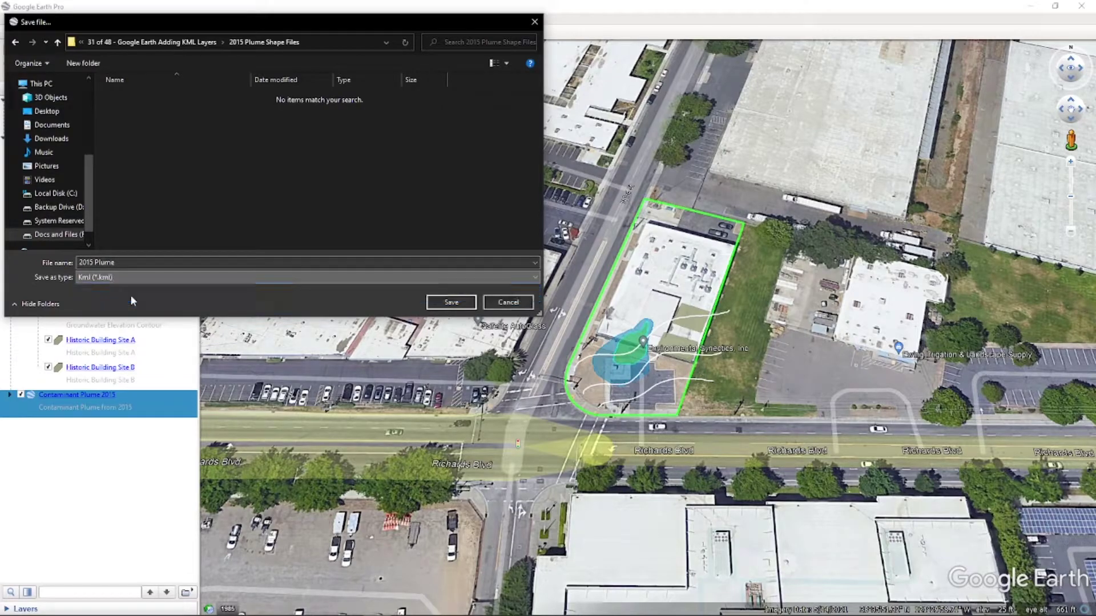
click(455, 304)
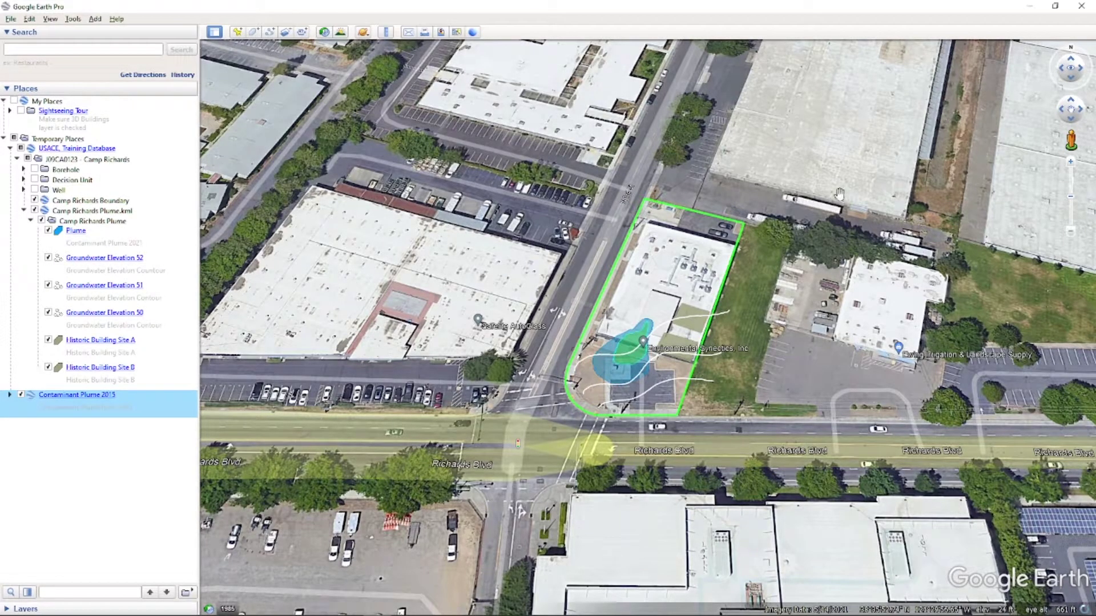
click(1082, 8)
Discard the unsaved temporary places on exit and go to the Library File Submission page.
click(613, 328)
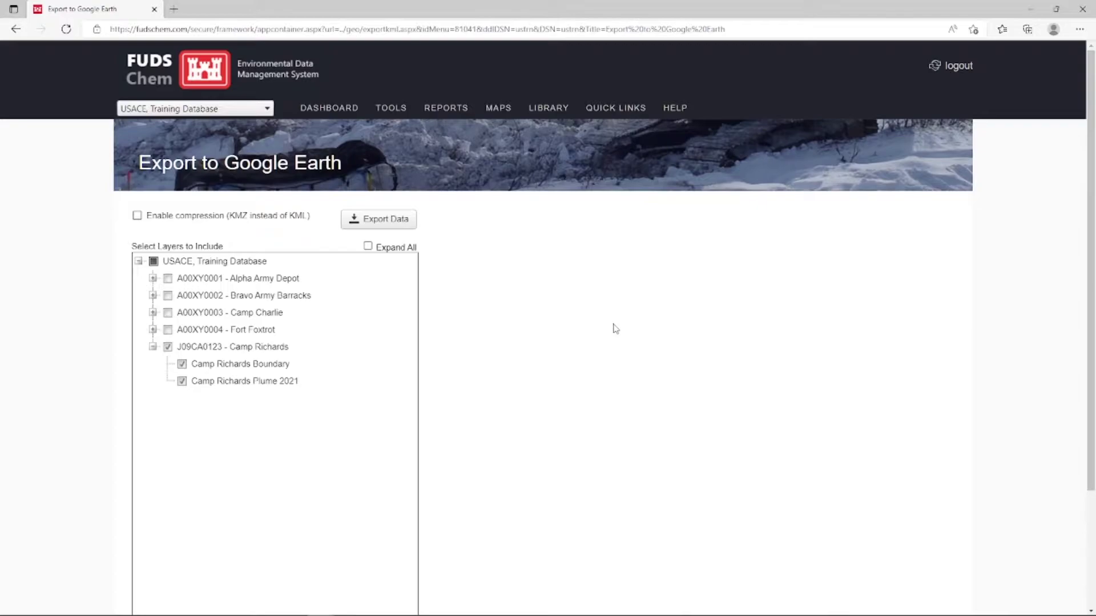
mouse_move(397, 113)
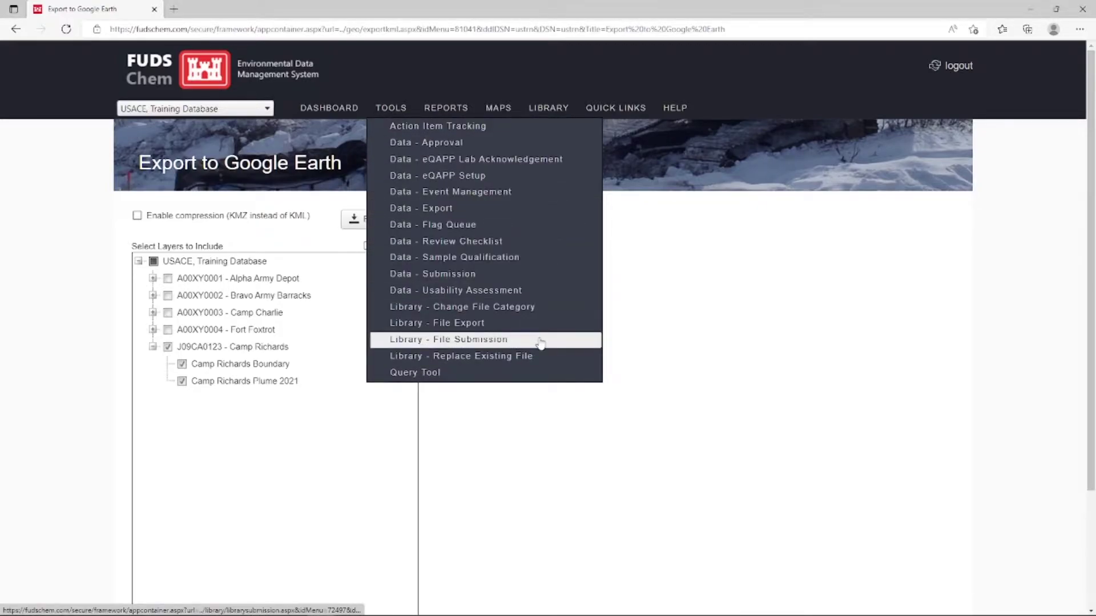
click(540, 340)
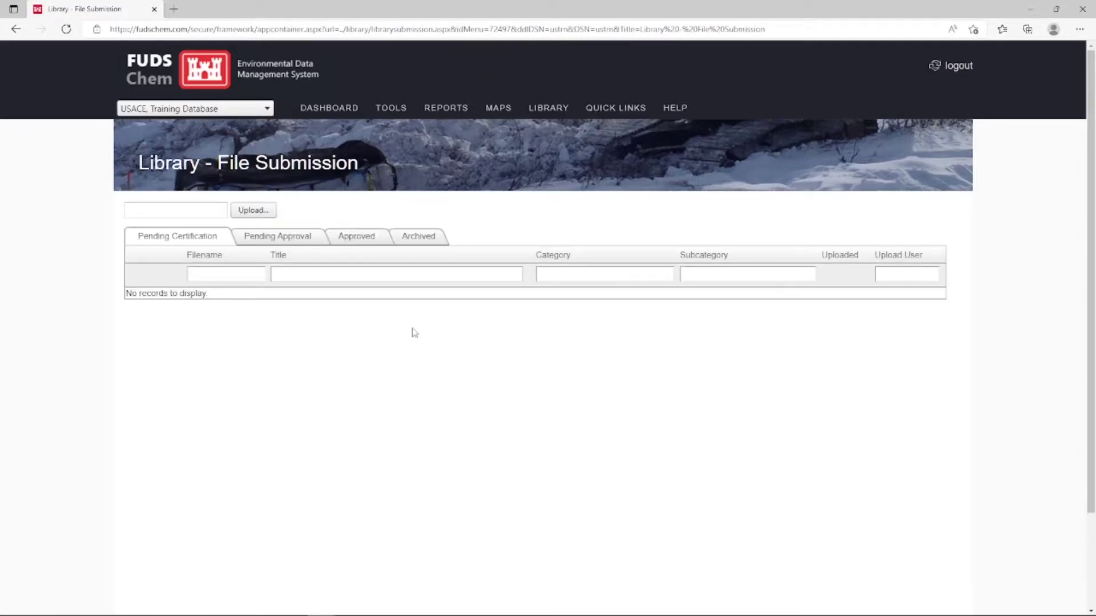
Upload the 2015 Plume KML file to the FUDSChem Library.
click(269, 209)
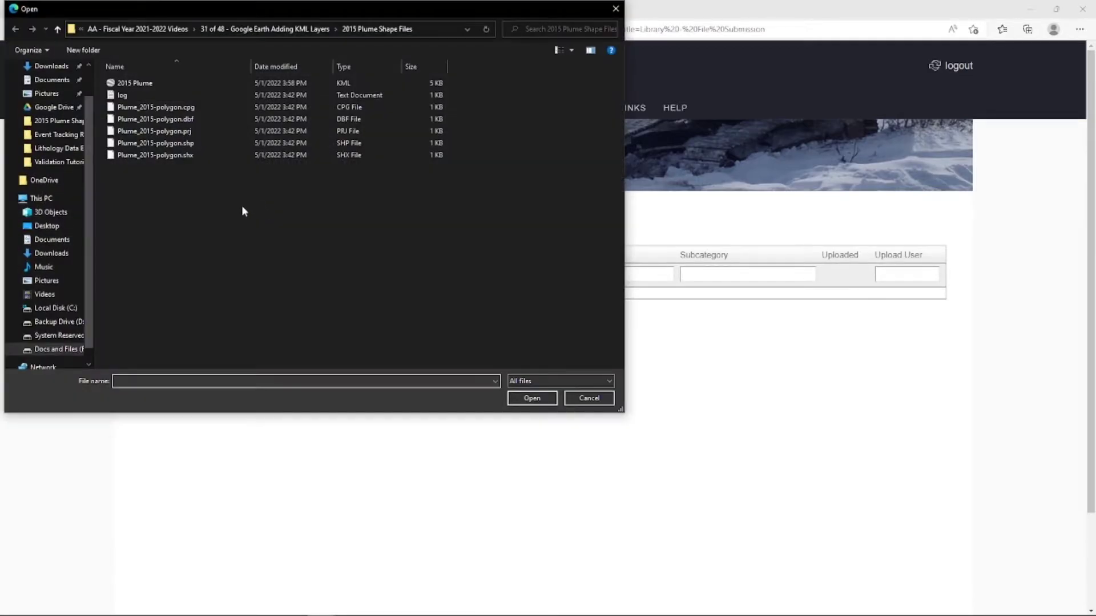
click(135, 83)
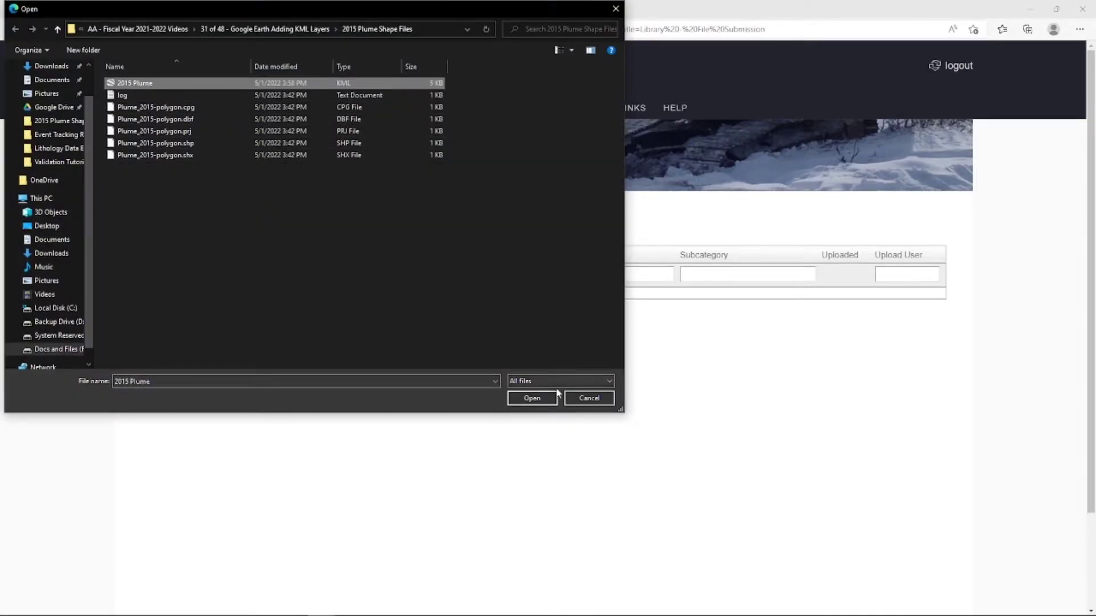
click(532, 398)
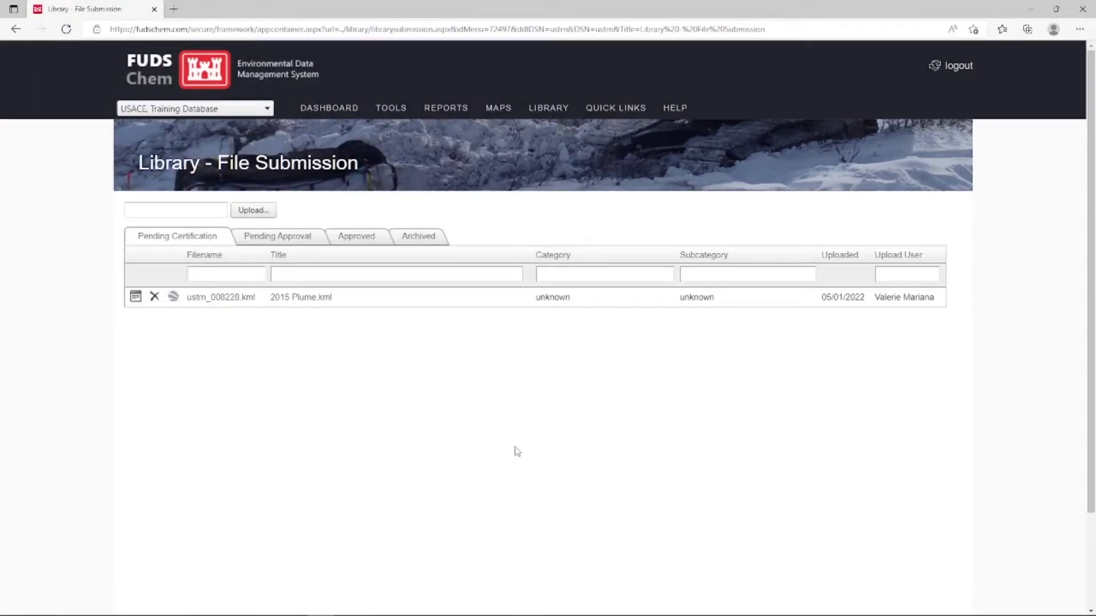
Start certifying the file, title it '2015 Plume' and date it today (2022 May 01).
click(136, 298)
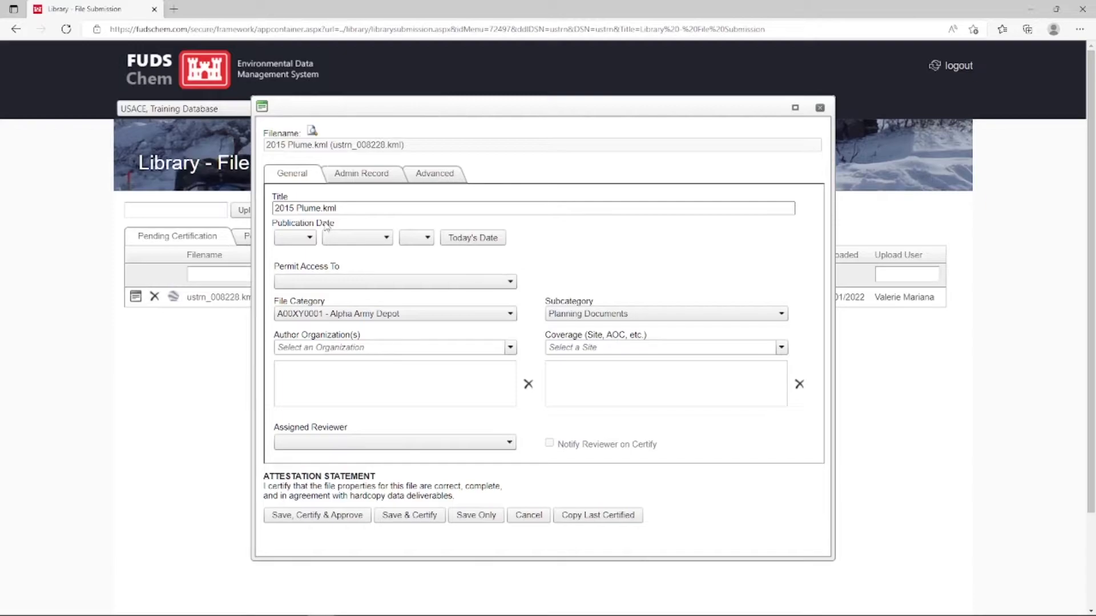
click(353, 208)
key(BackSpace)
key(BackSpace)
key(BackSpace)
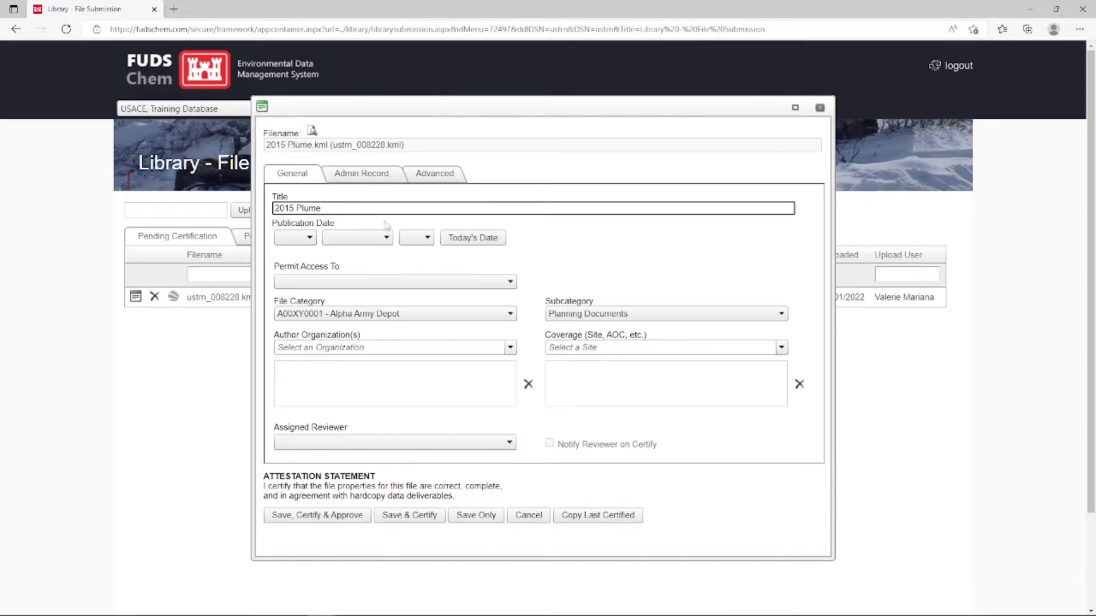
click(461, 239)
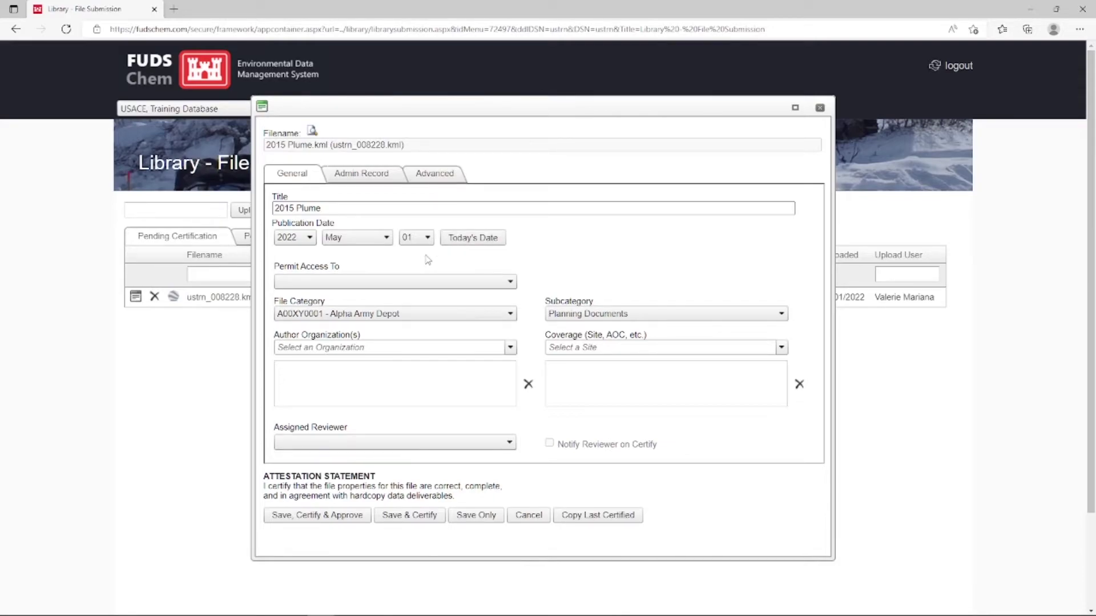
Grant General Users access, file it under J09CA0123 - Camp Richards, and choose a subcategory.
click(408, 282)
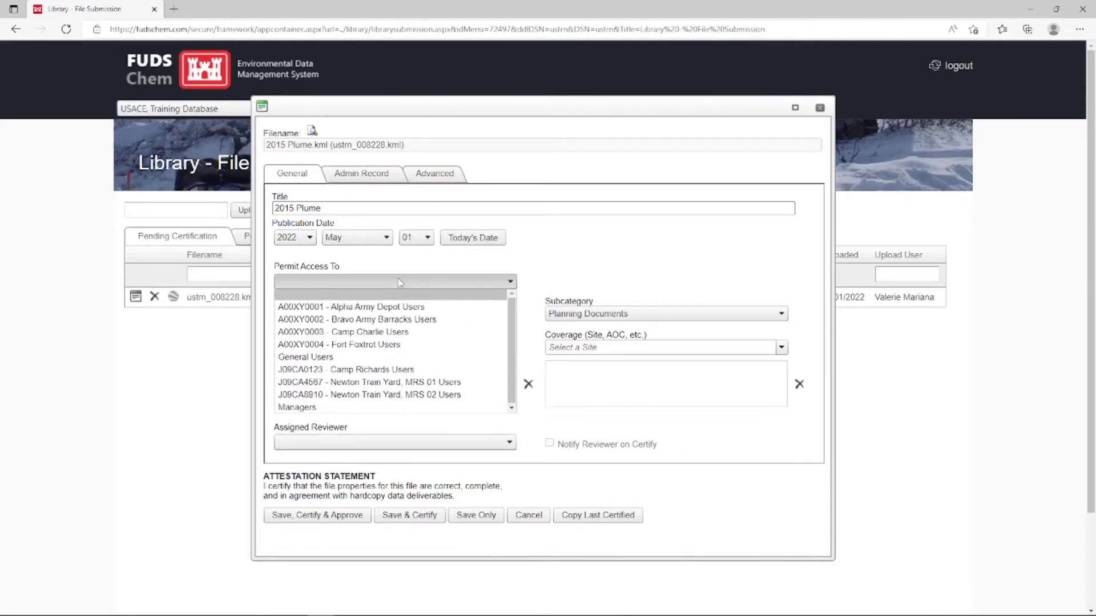
click(351, 359)
click(414, 314)
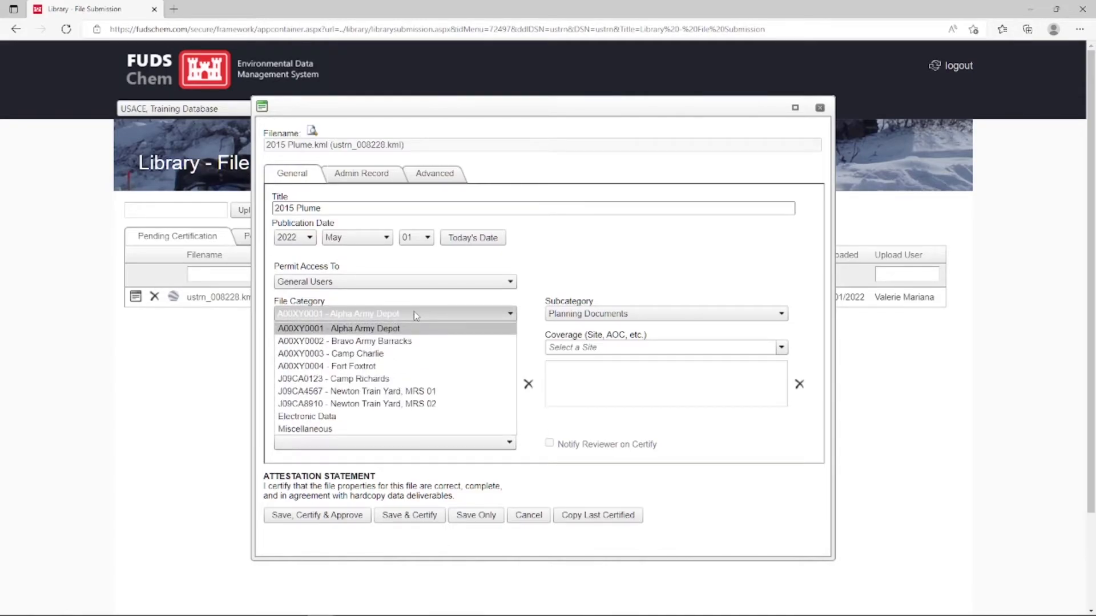
click(399, 379)
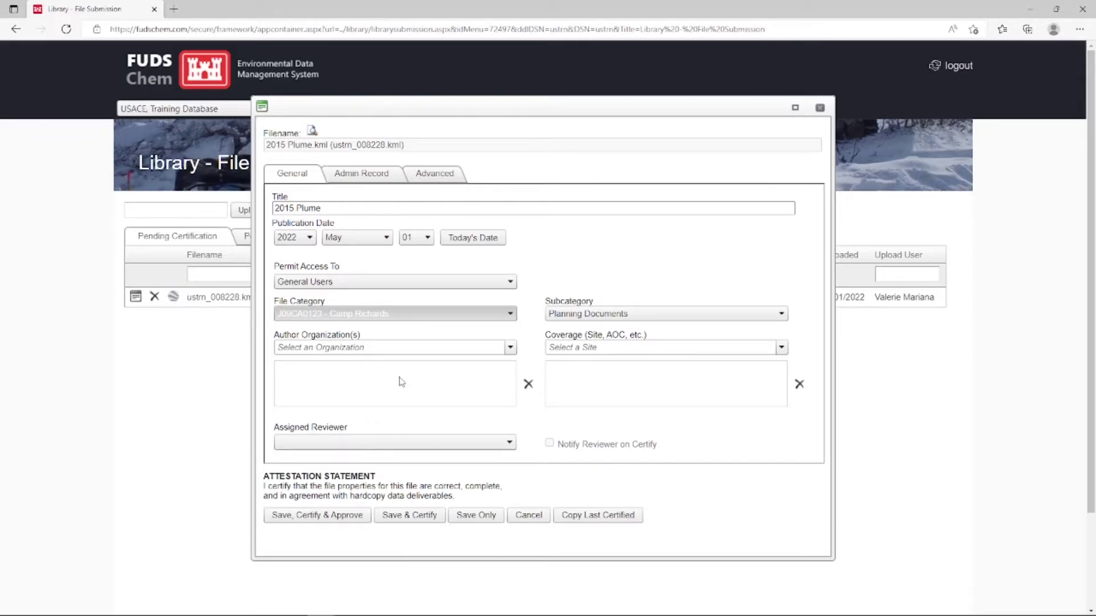
click(705, 319)
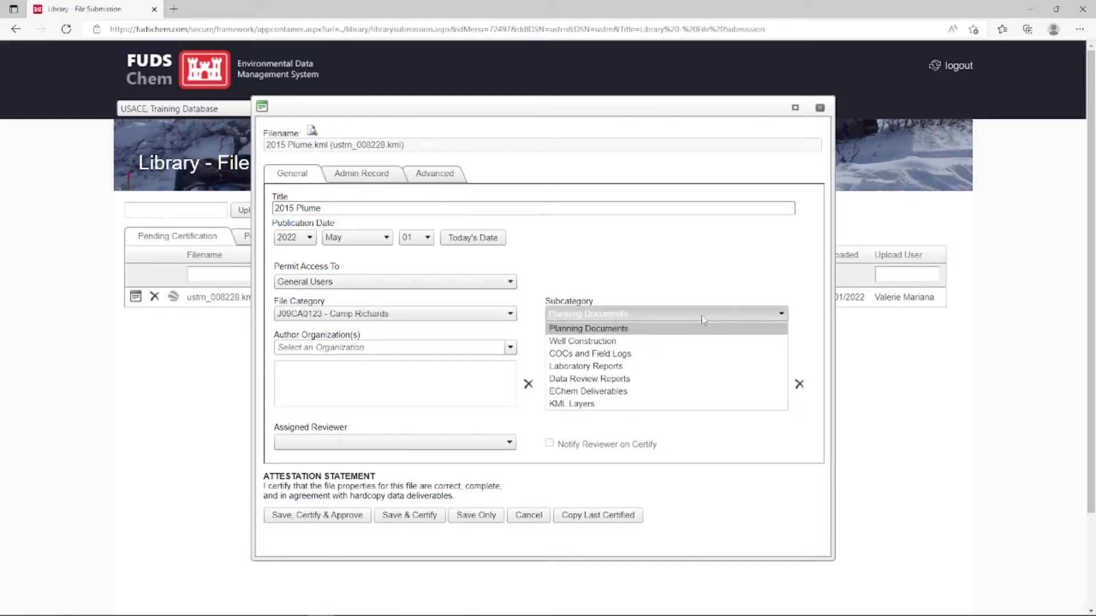
Give the 2015 Plume file subcategory KML Layers, author Environmental Synectics, Inc., and coverage J09CA0123 - Camp Richards.
click(671, 407)
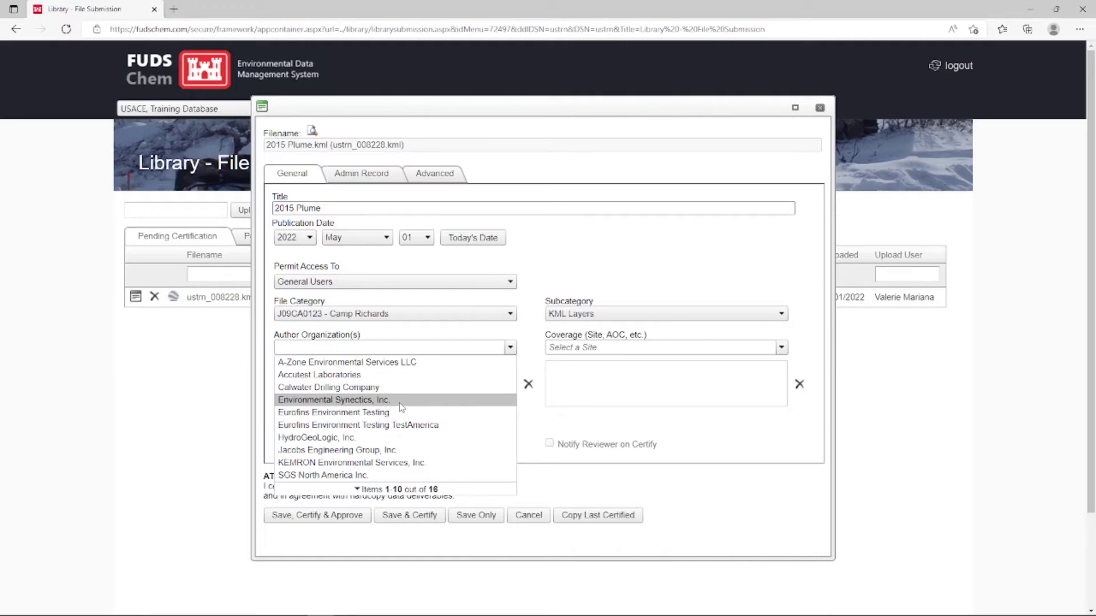
text(en)
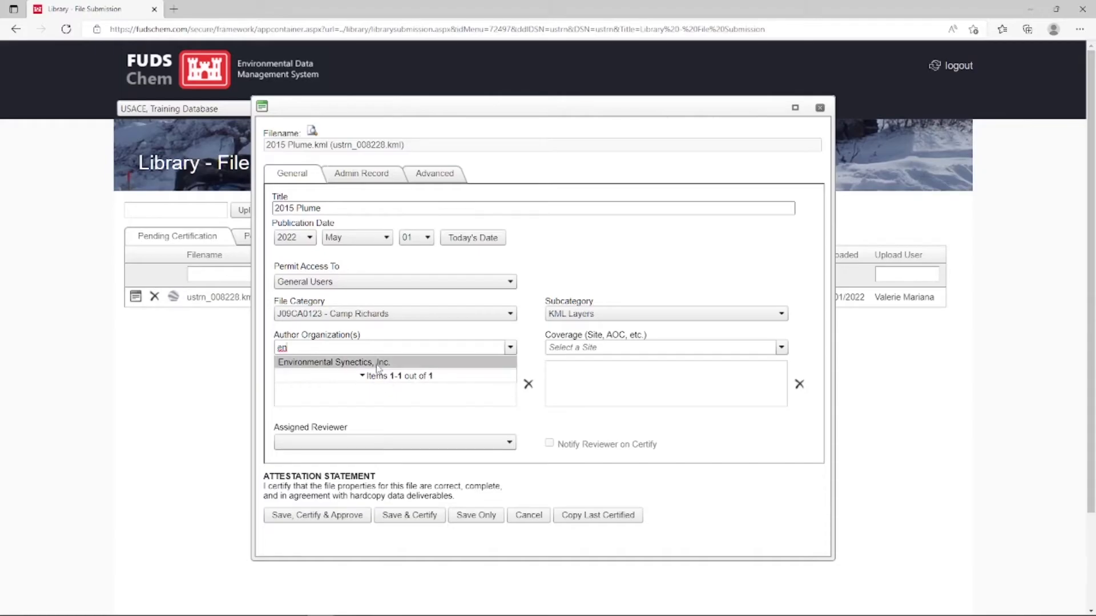
click(378, 364)
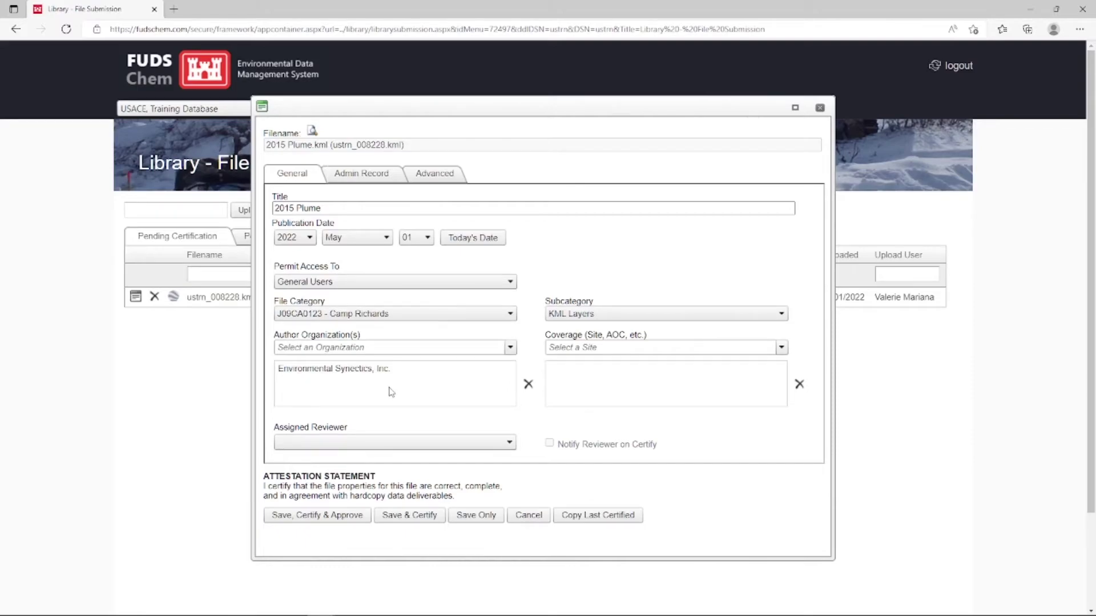
click(699, 347)
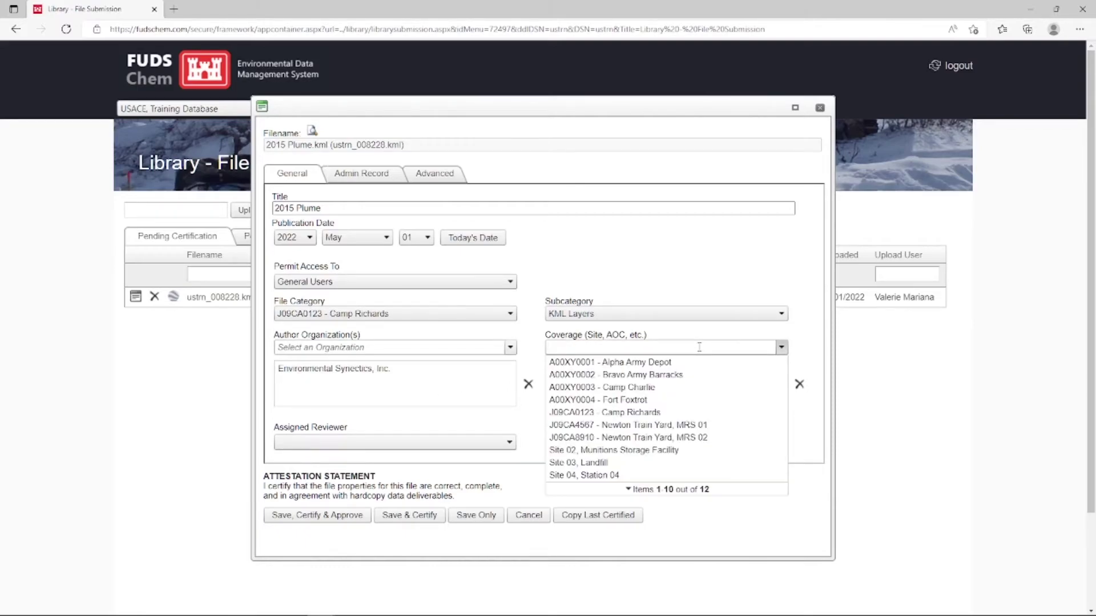
click(662, 413)
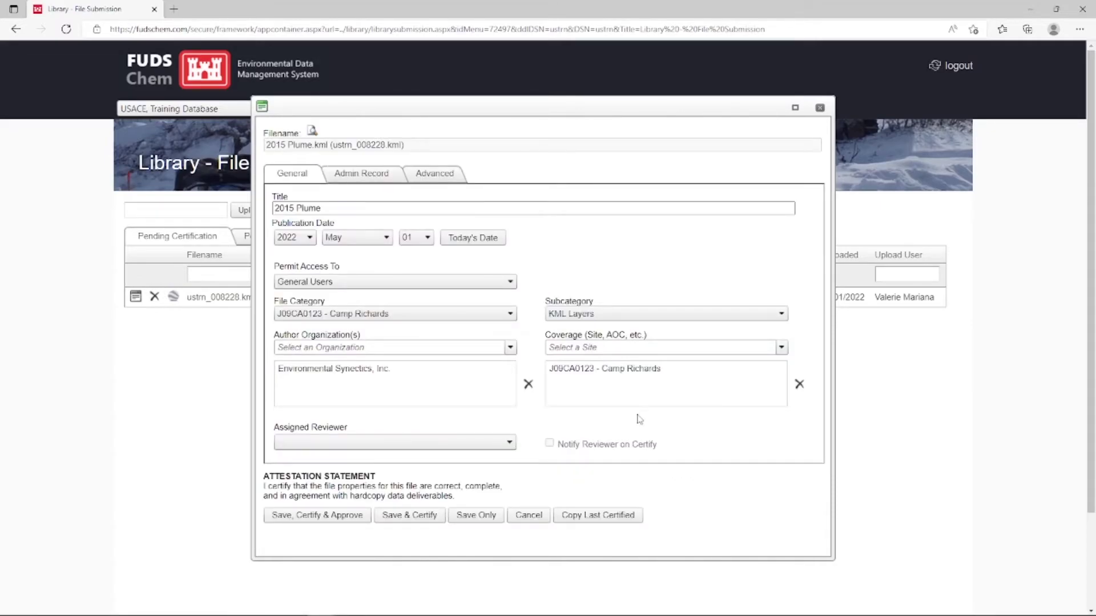
Assign a reviewer to the 2015 Plume file with notification on certify, then save and certify it.
click(509, 444)
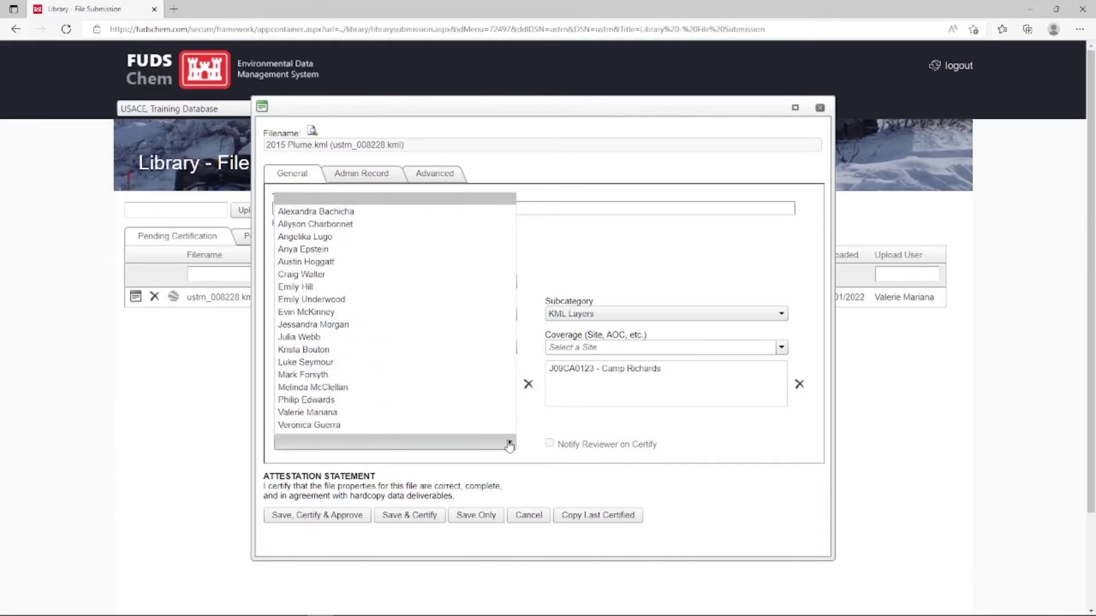
click(370, 408)
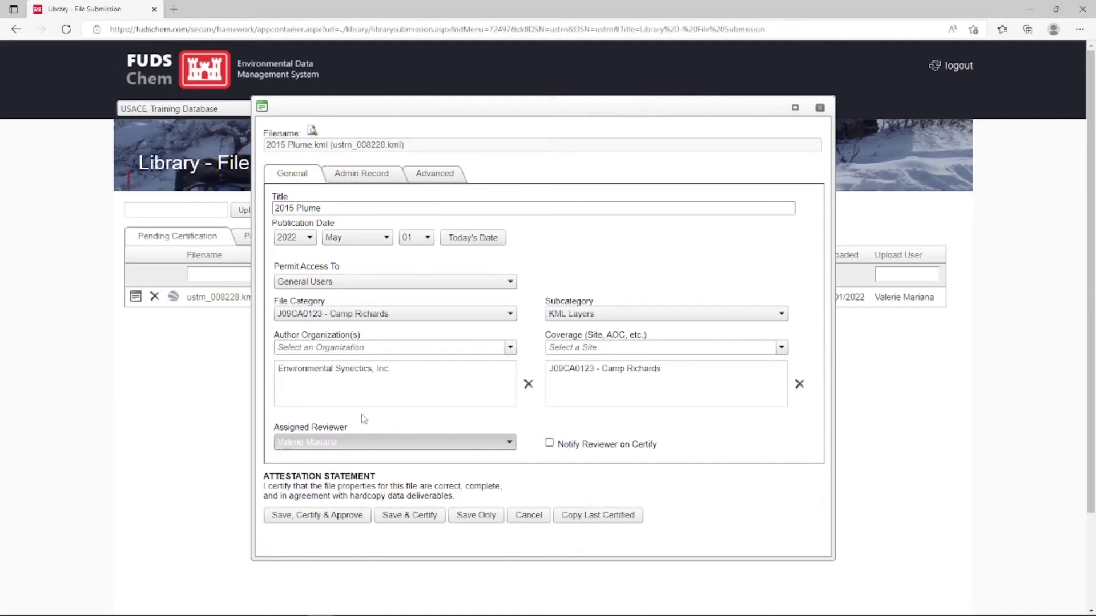
click(549, 445)
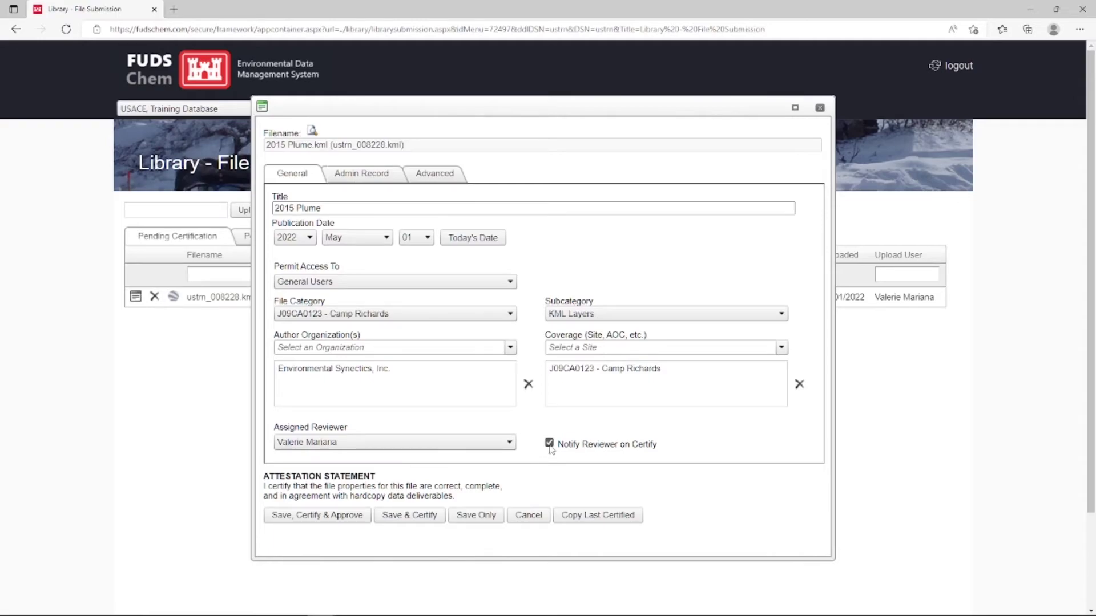
click(420, 523)
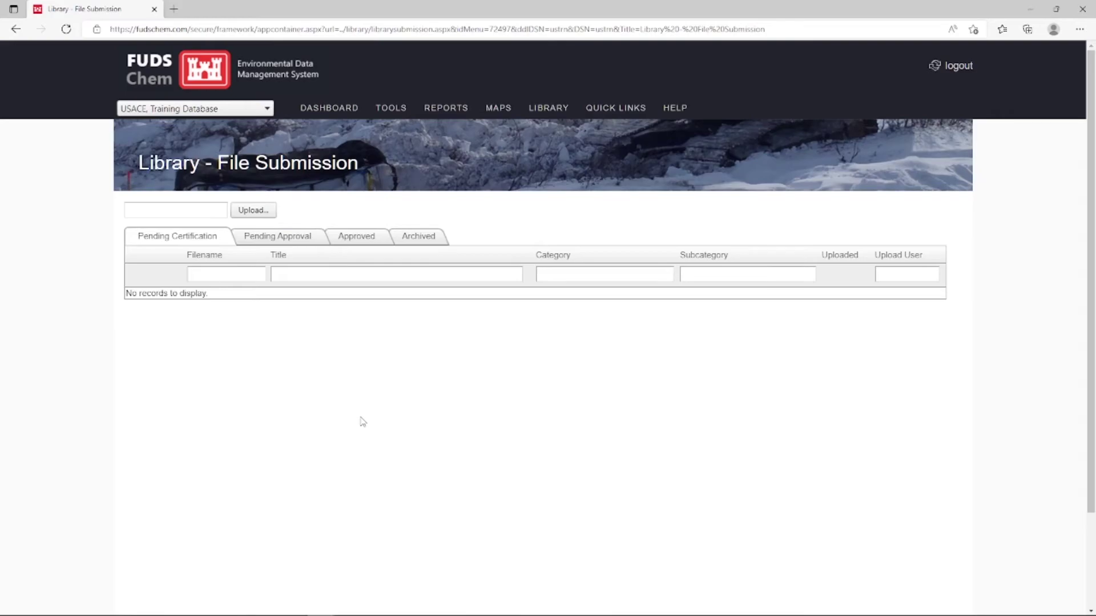
Approve the 2015 Plume file from the Pending Approval list with Save & Approve.
click(285, 242)
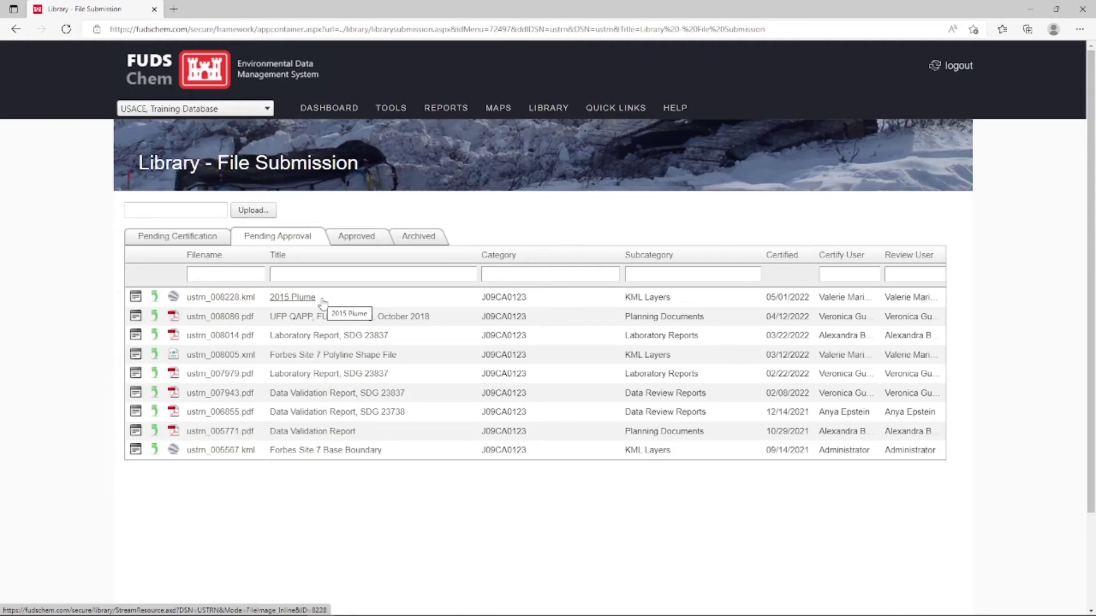
click(135, 297)
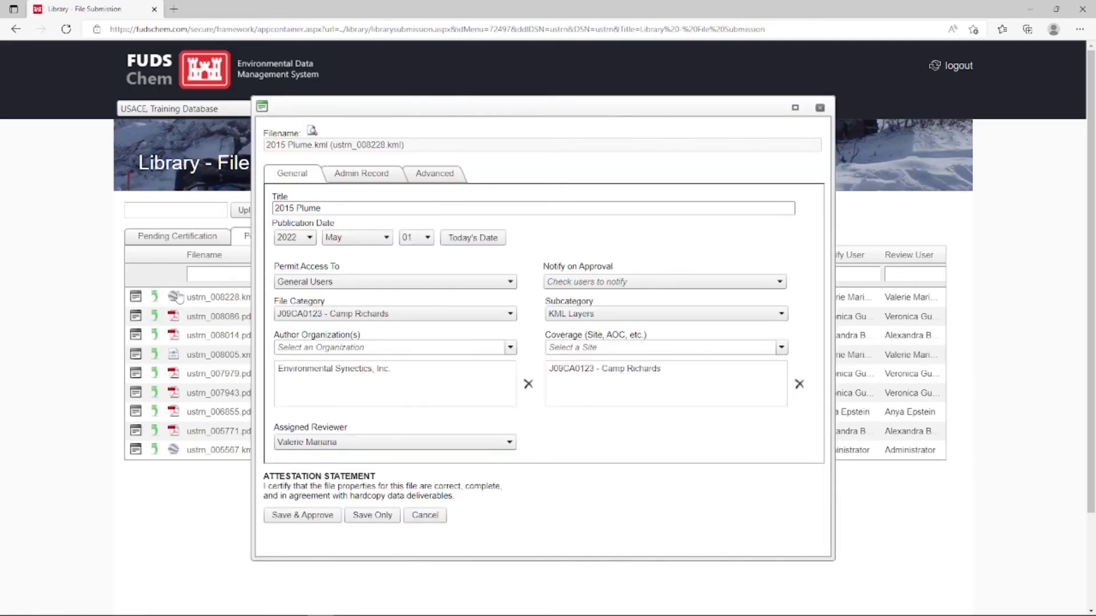
click(316, 518)
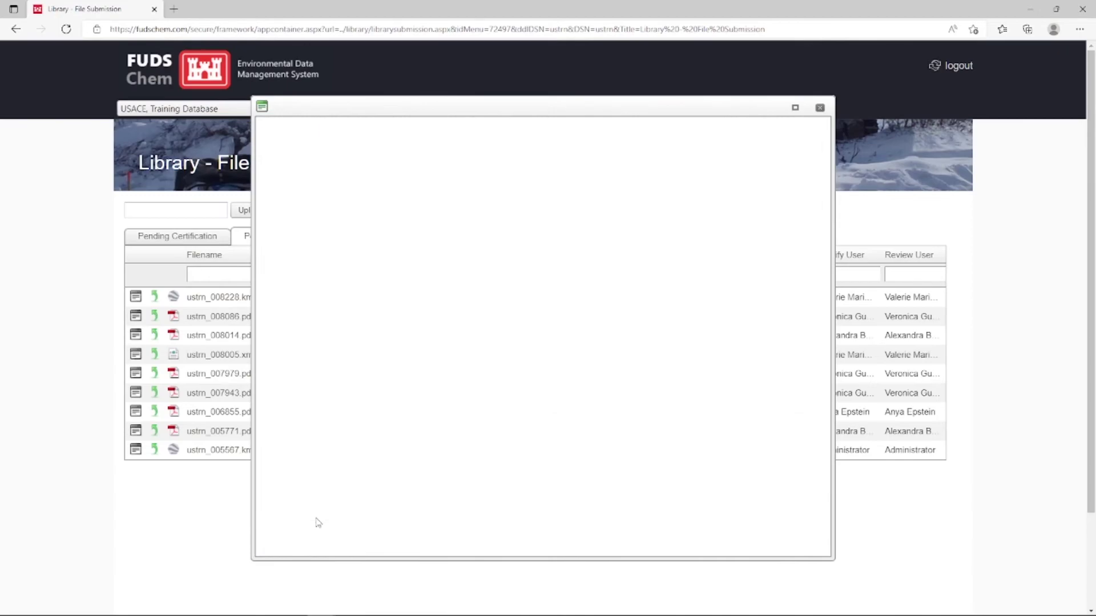